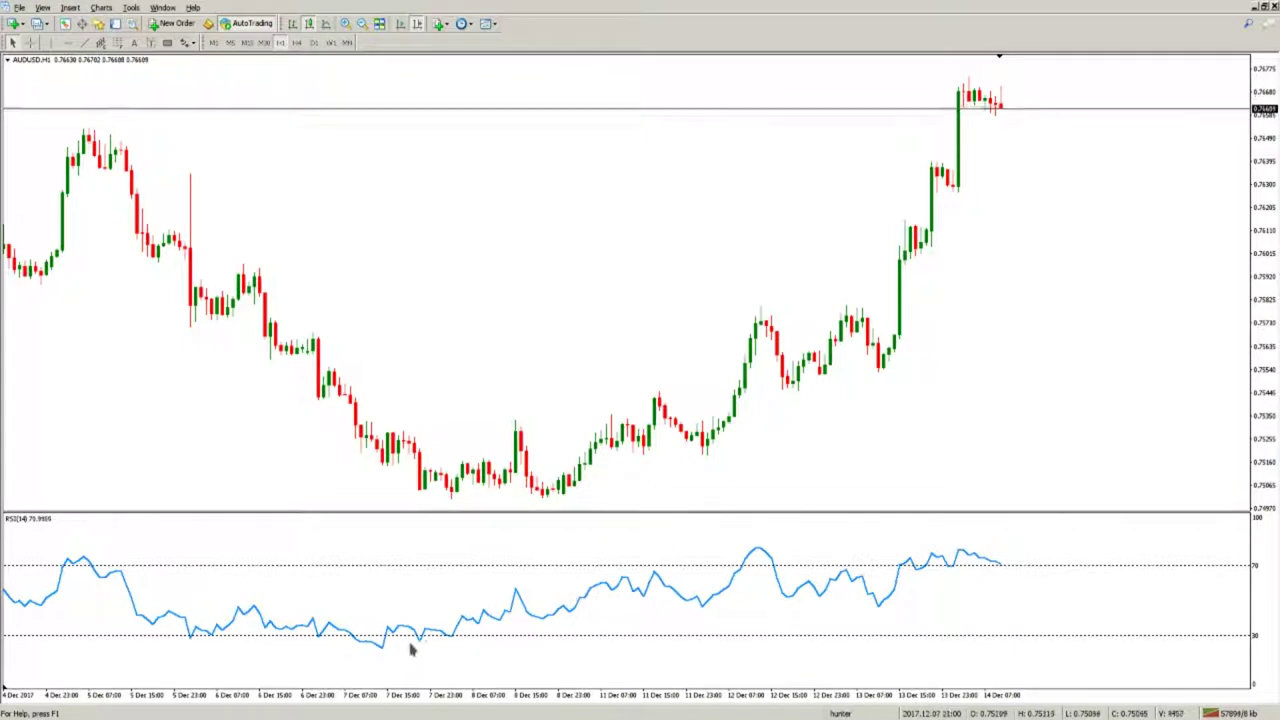
# Examine with the crosshair where the RSI crosses the 30 and 70 levels during the price swing of 5 to 7 December
pyautogui.middleClick(375, 620)
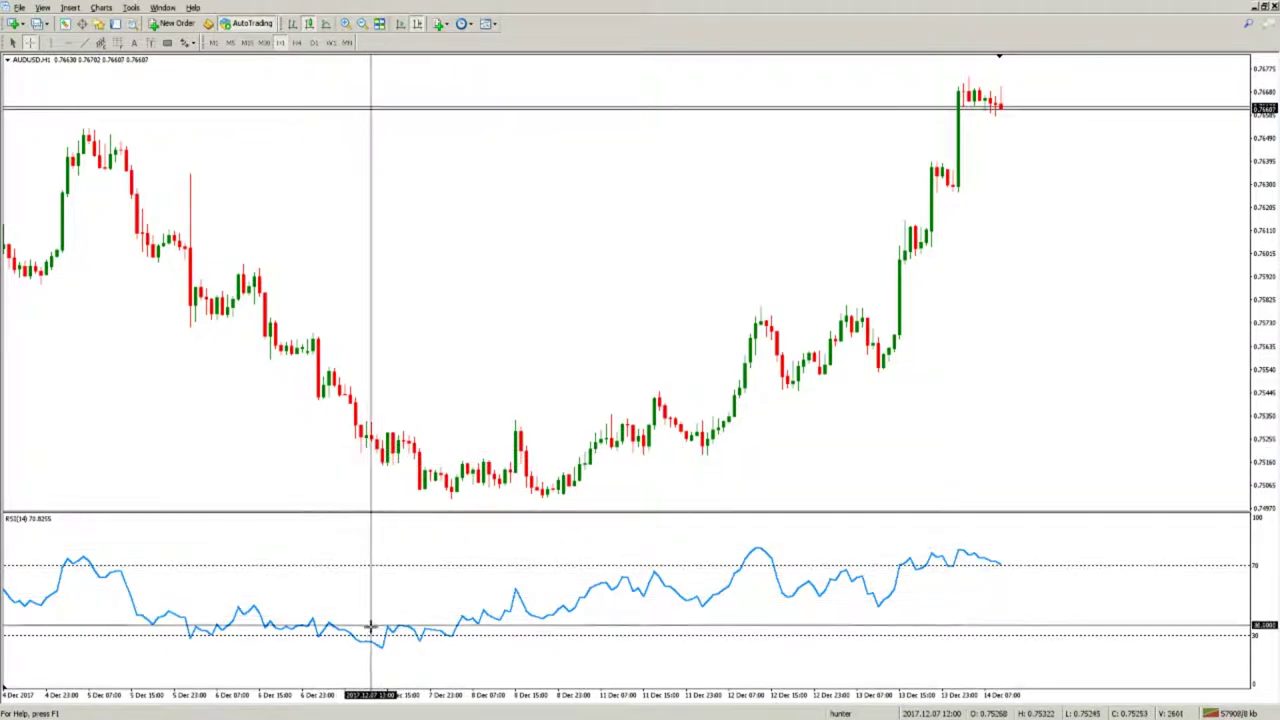
pyautogui.click(469, 507)
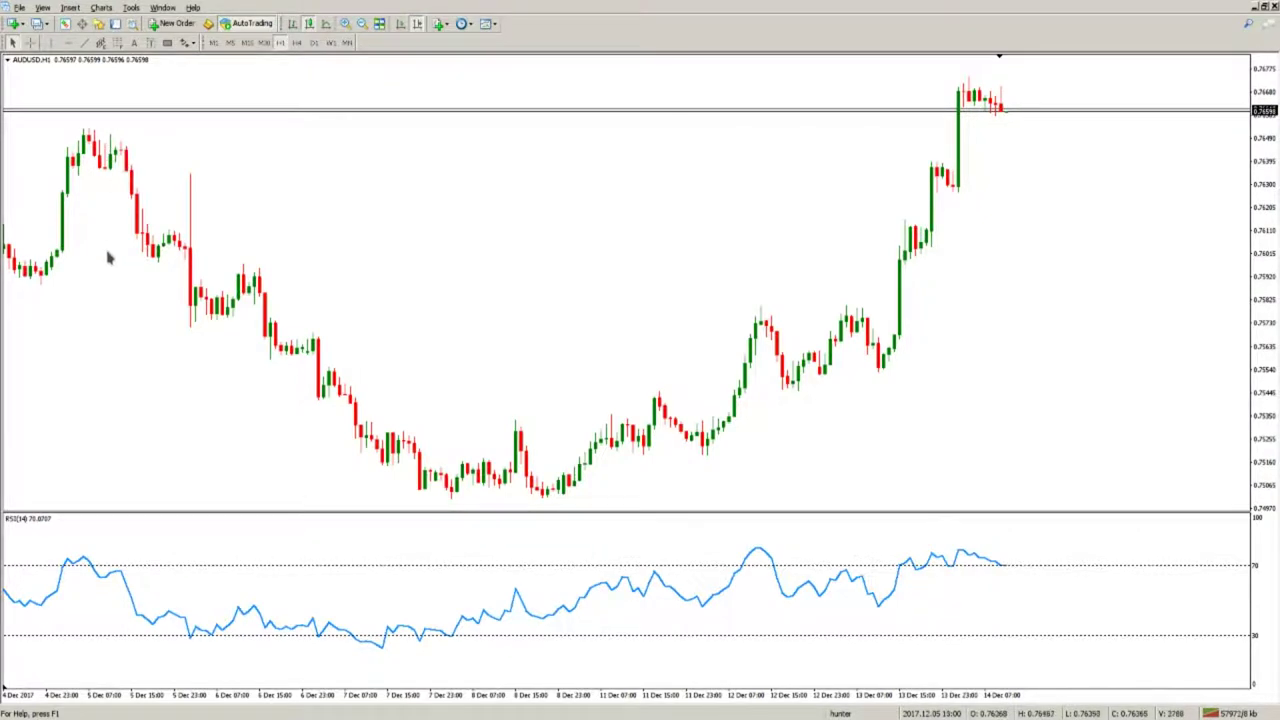
pyautogui.scroll(-4, 110, 258)
pyautogui.scroll(-1, 100, 418)
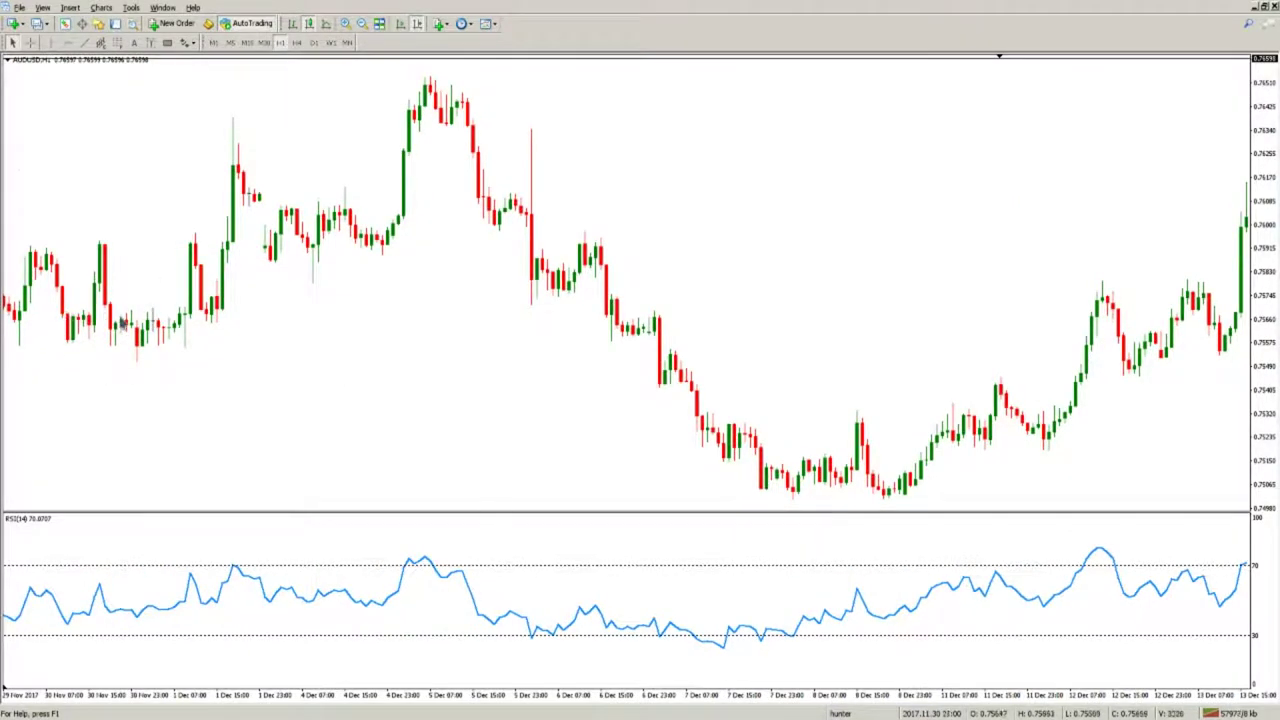
pyautogui.scroll(-2, 122, 320)
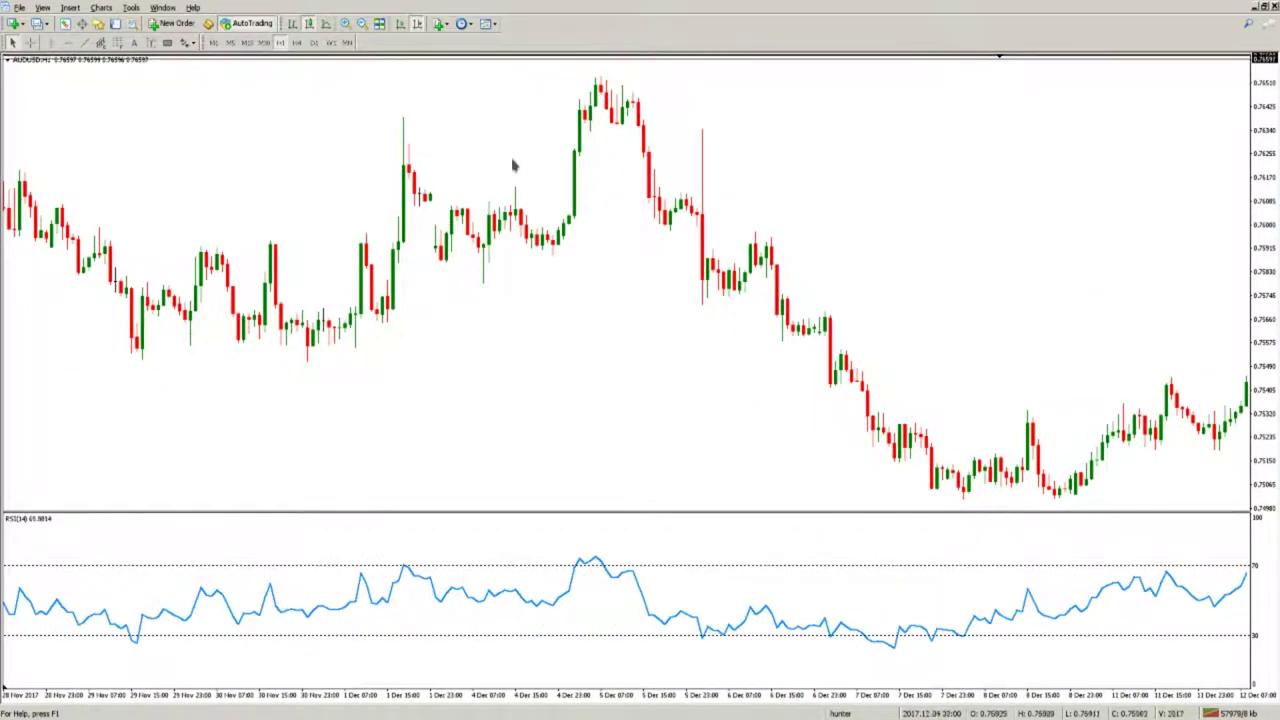
pyautogui.middleClick(614, 406)
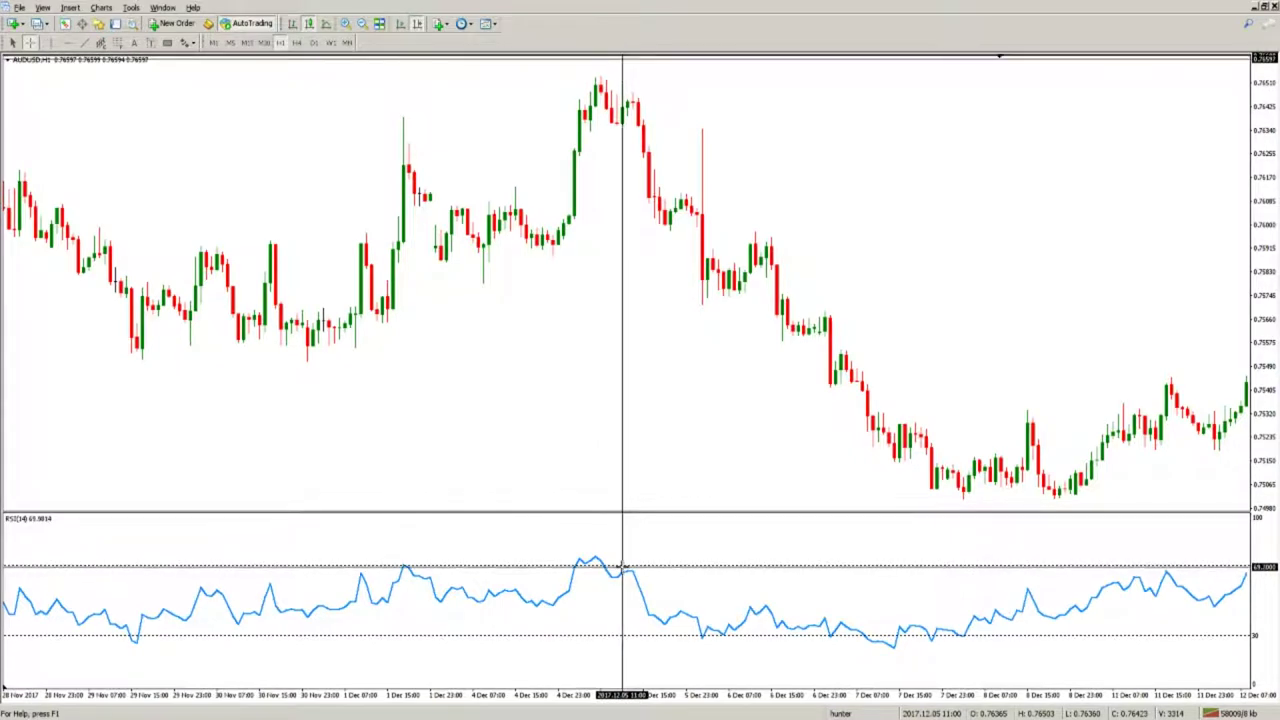
pyautogui.scroll(2, 629, 329)
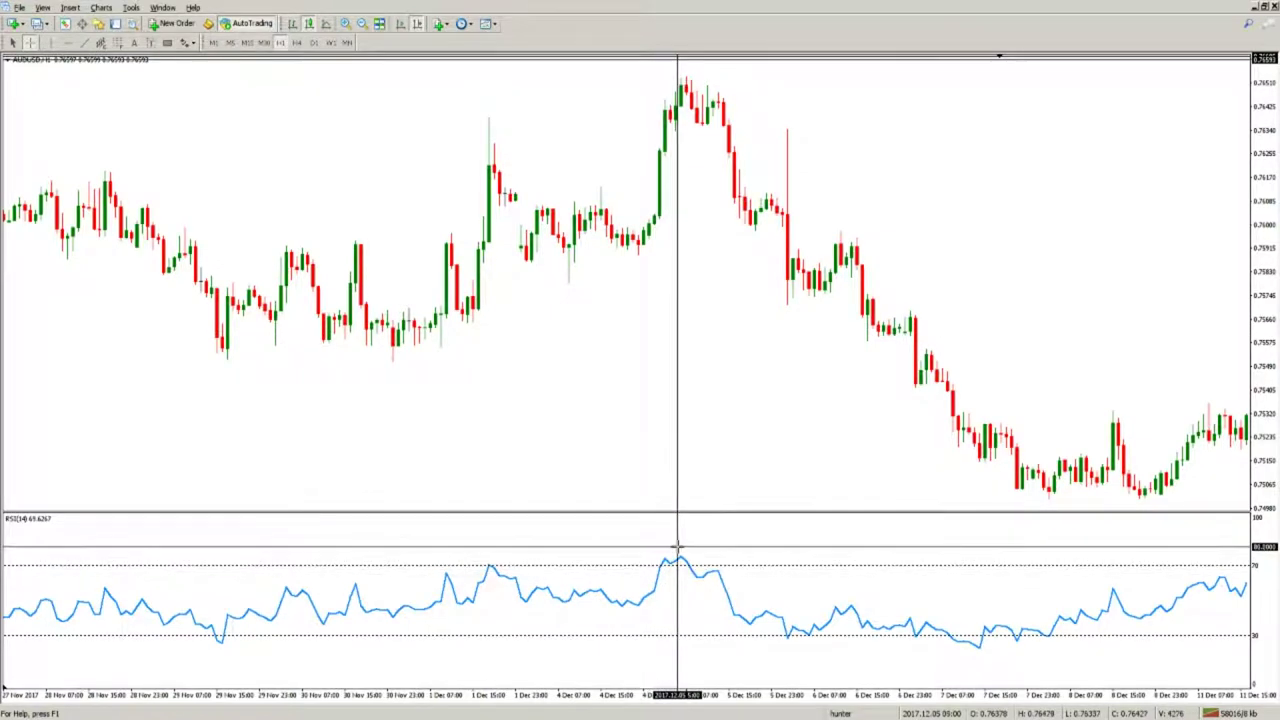
pyautogui.scroll(-2, 688, 562)
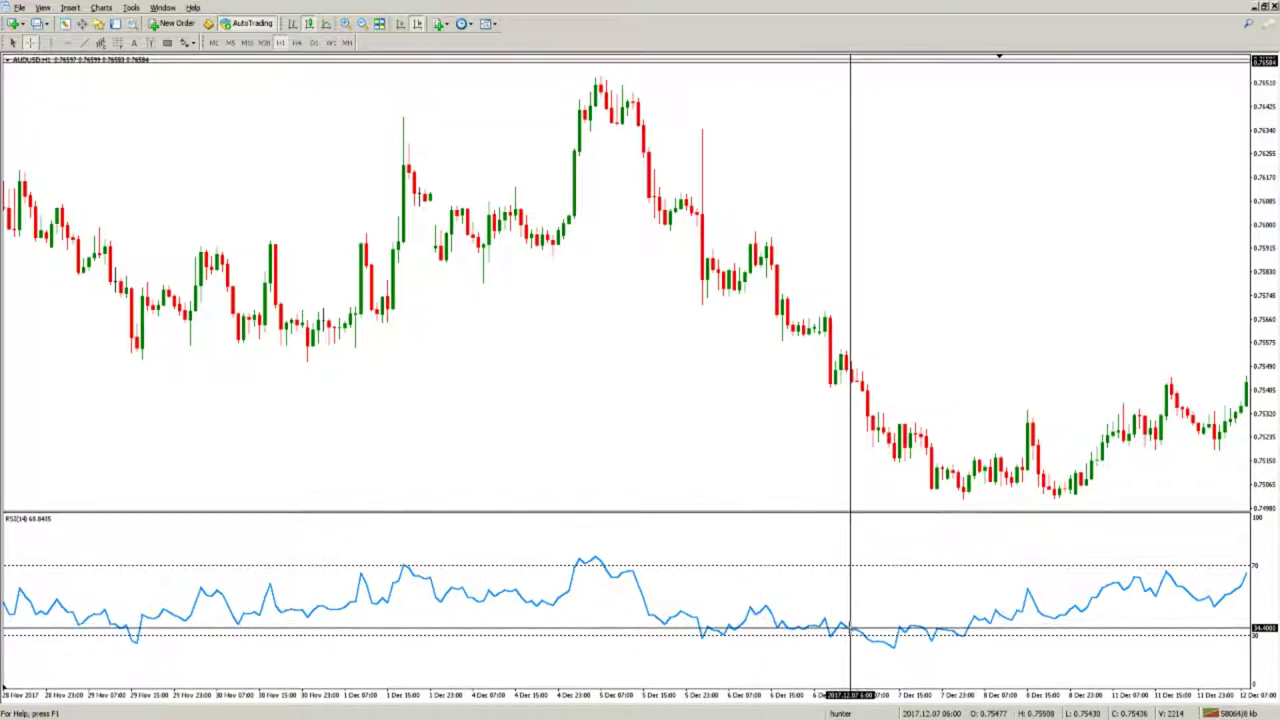
# Add a level line at 50 to the RSI indicator below the AUDUSD chart
pyautogui.scroll(-5, 850, 630)
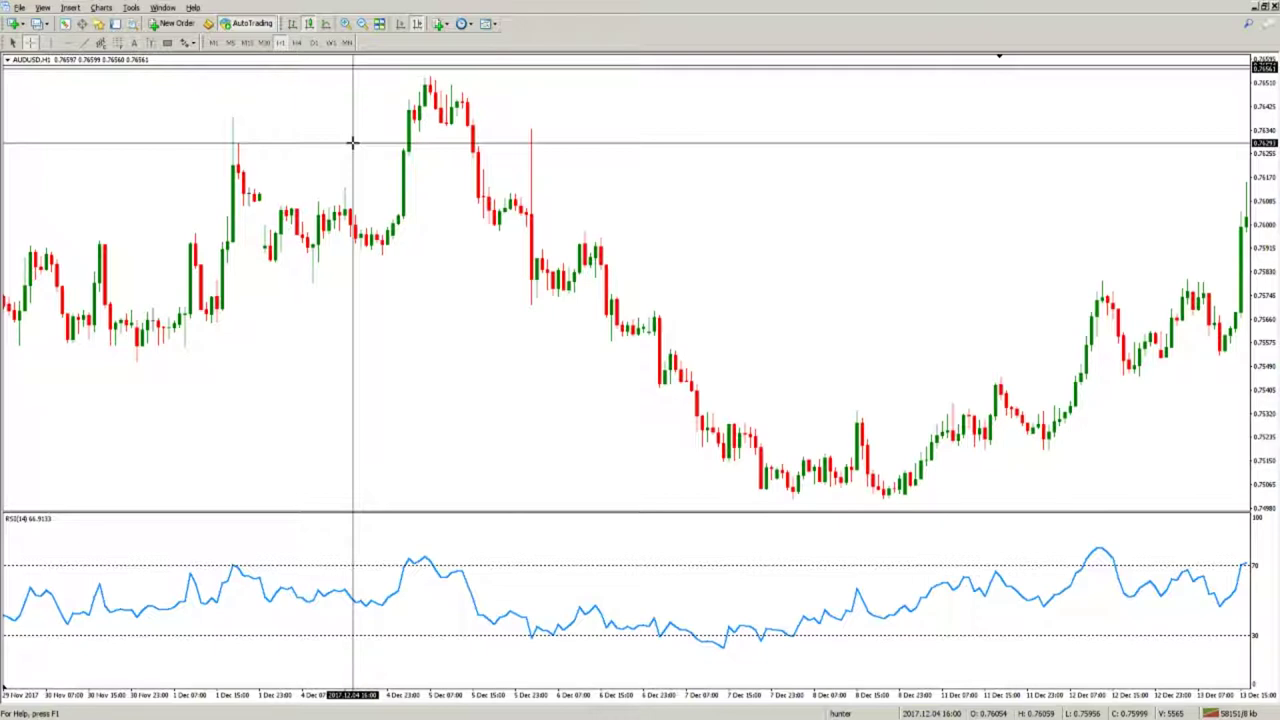
pyautogui.click(445, 582)
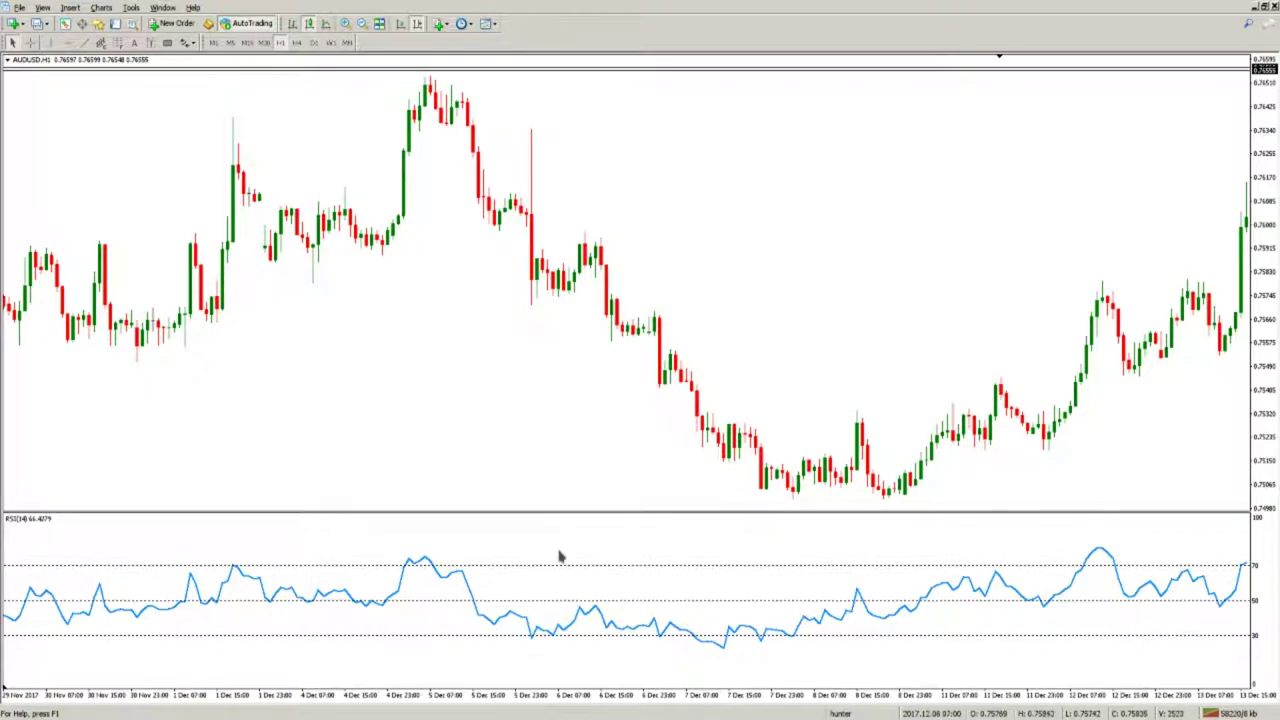
# Add a Moving Average indicator to the AUDUSD H1 price chart, drawn as a thick orange line
pyautogui.scroll(5, 408, 486)
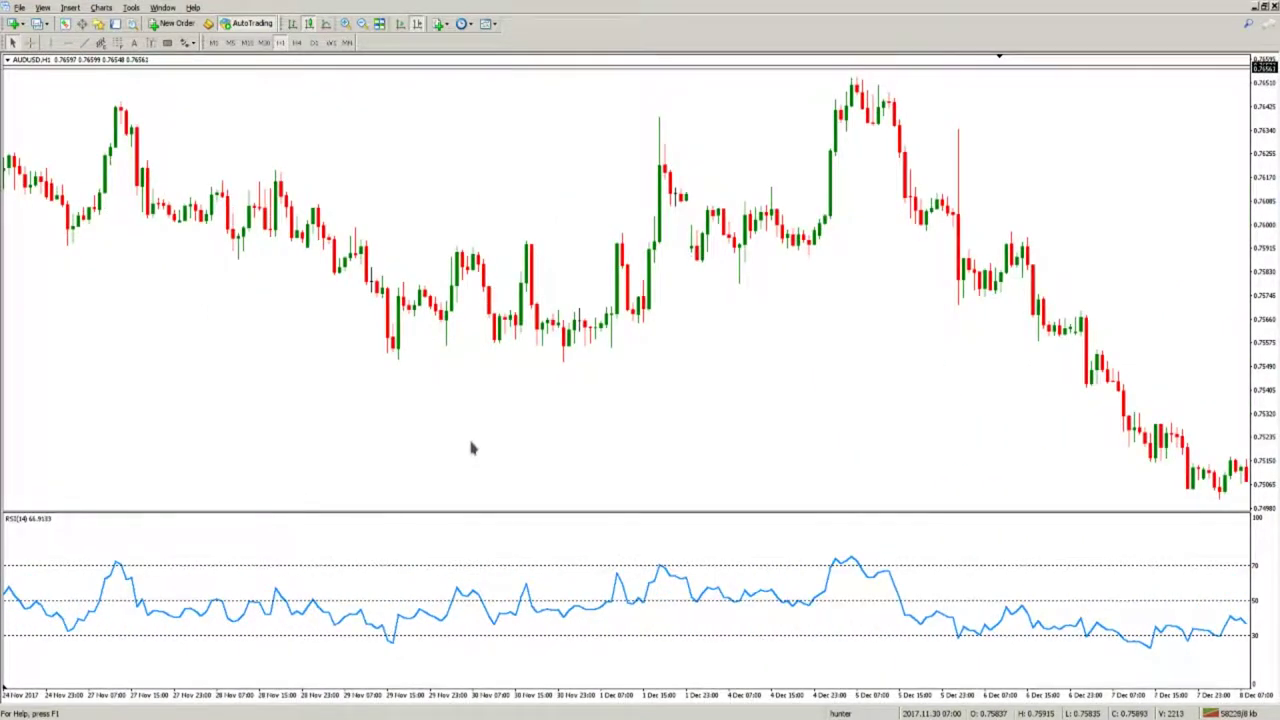
pyautogui.scroll(5, 472, 448)
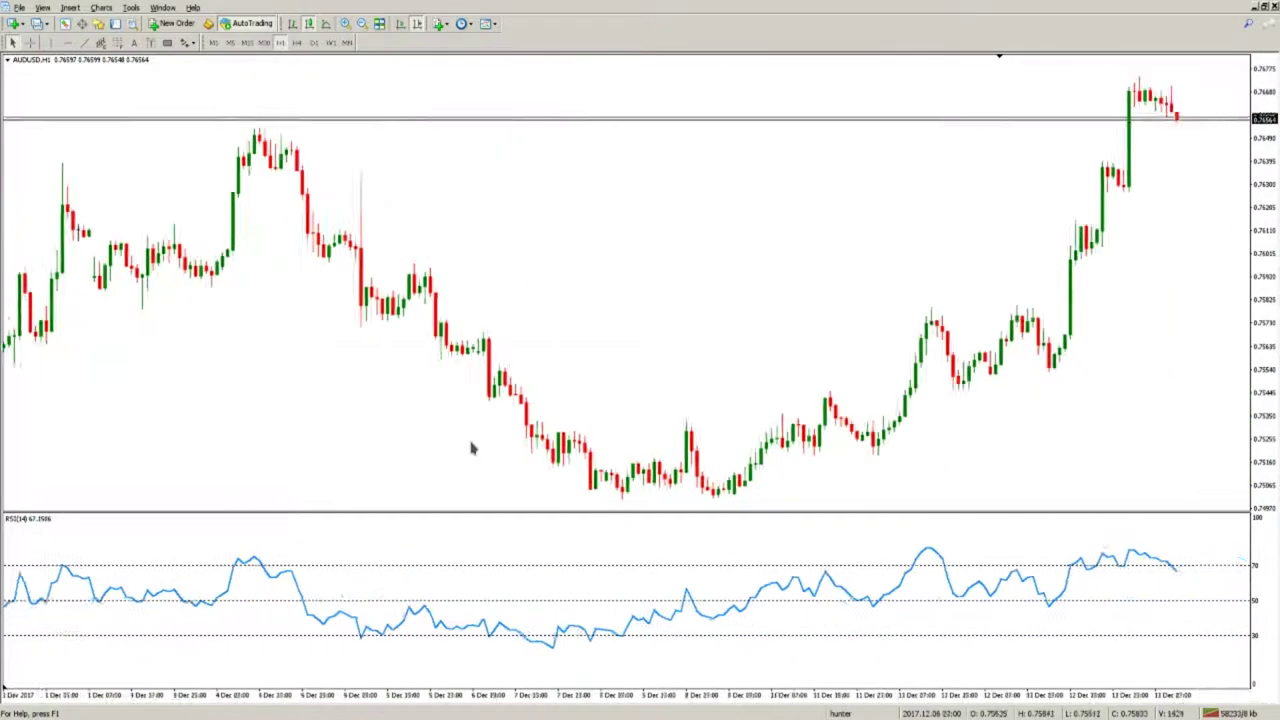
pyautogui.scroll(5, 472, 448)
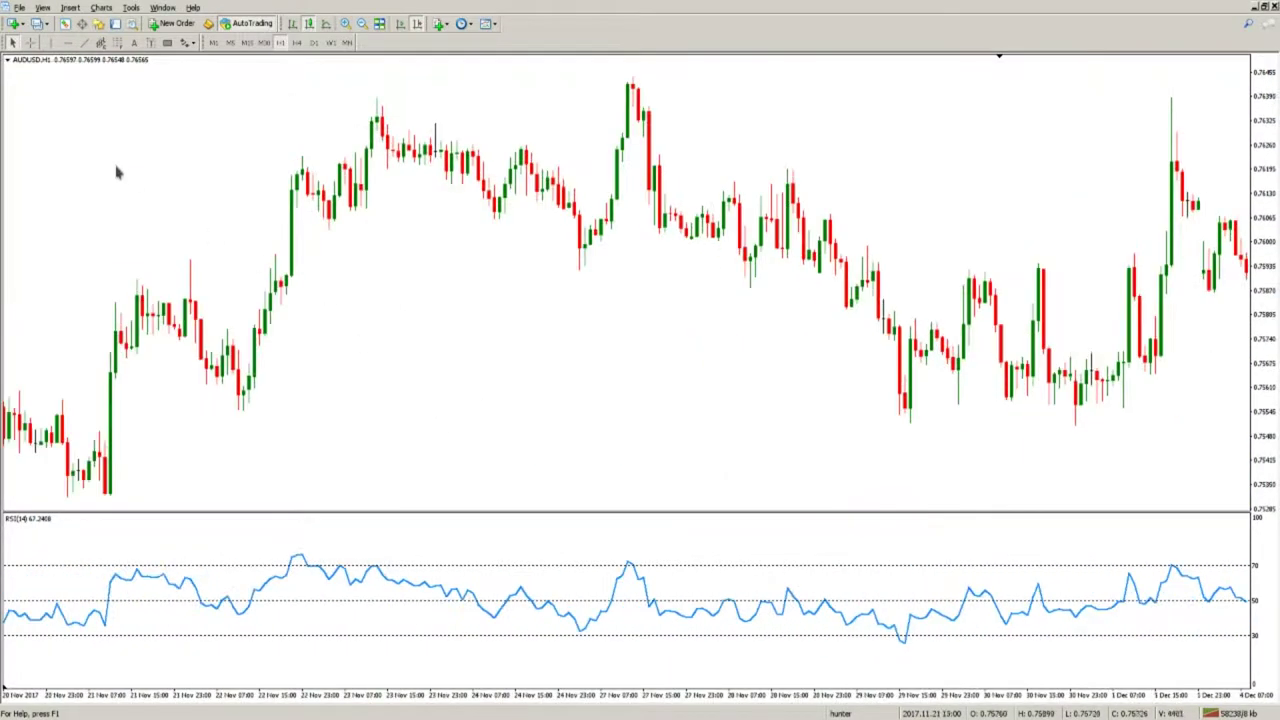
pyautogui.click(98, 23)
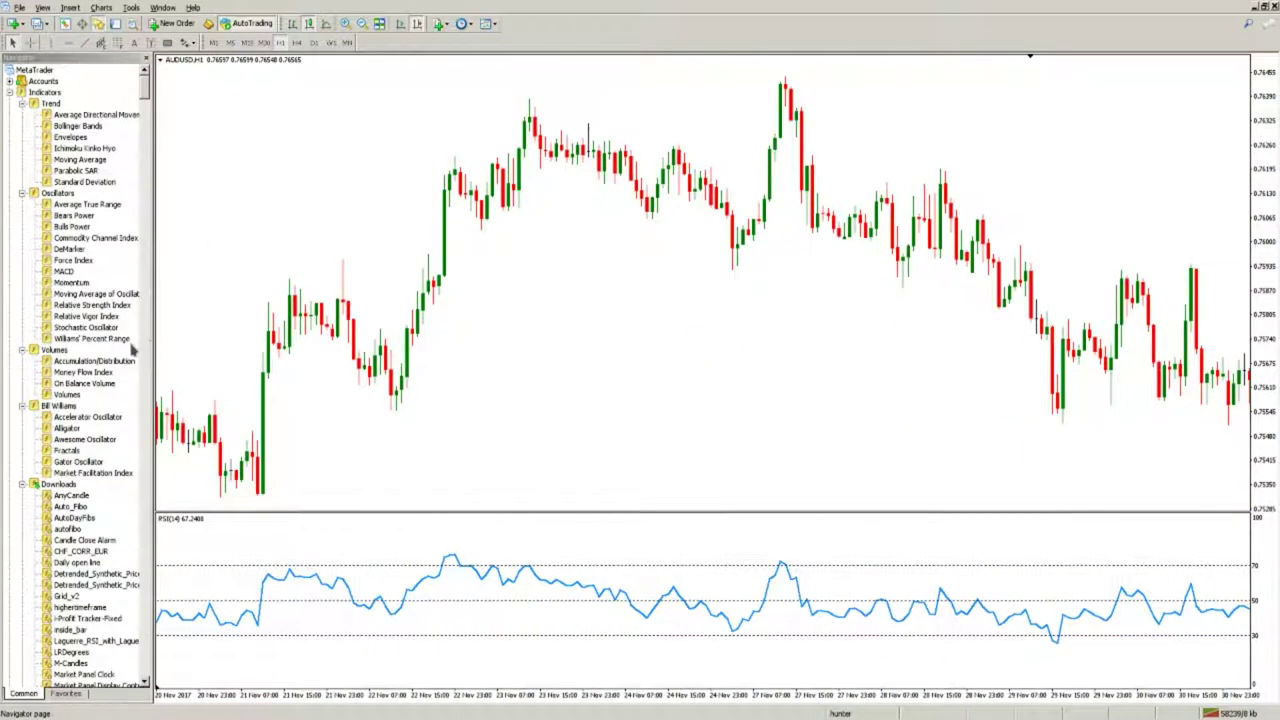
pyautogui.click(90, 161)
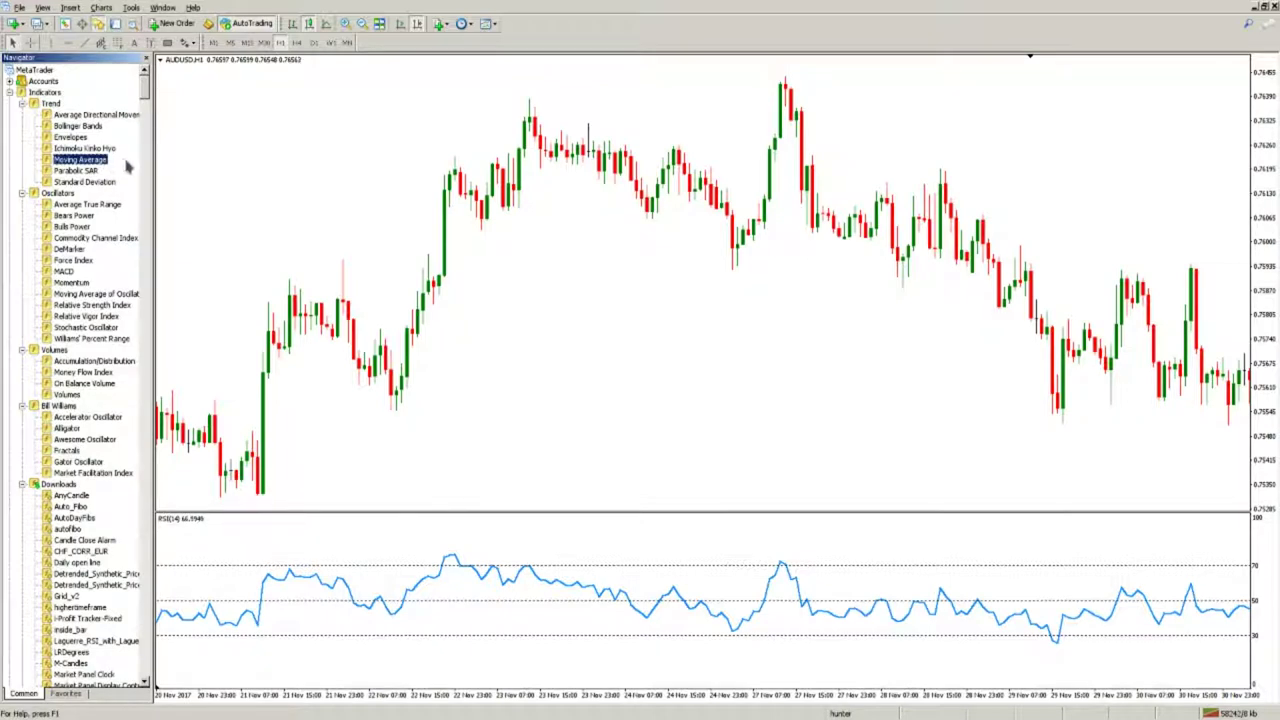
pyautogui.moveTo(92, 163); pyautogui.dragTo(342, 274)
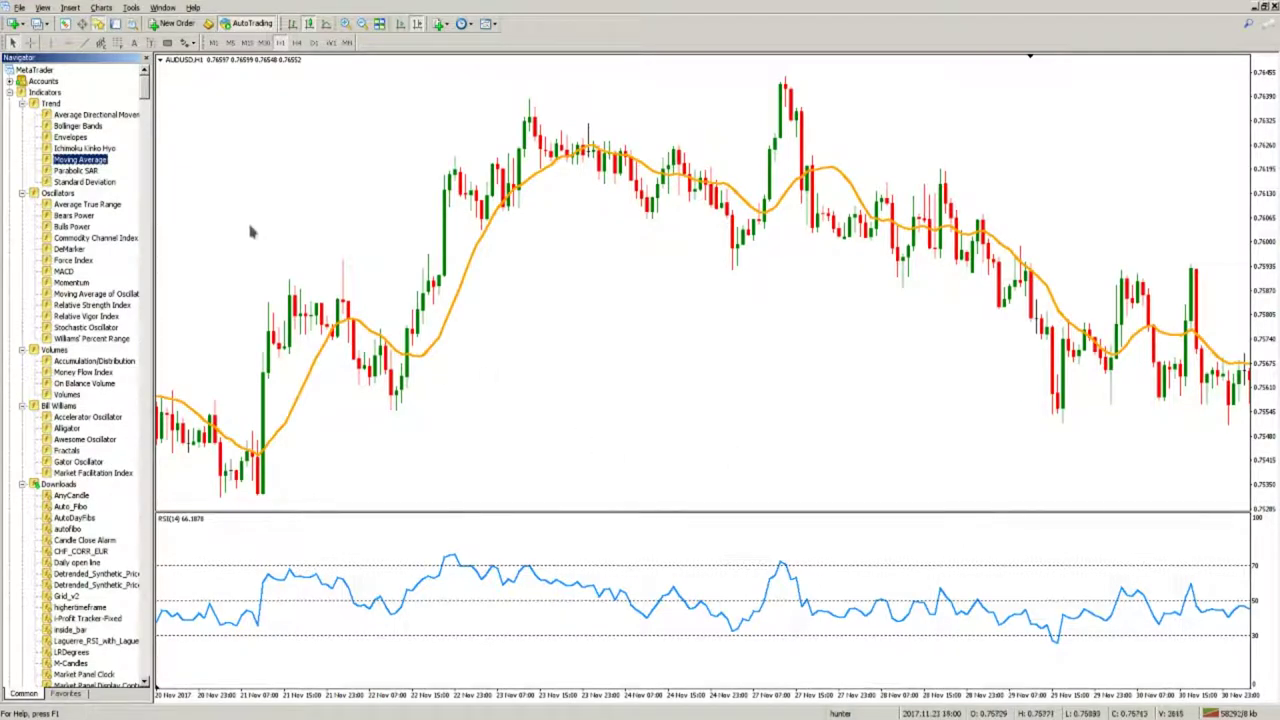
pyautogui.click(146, 63)
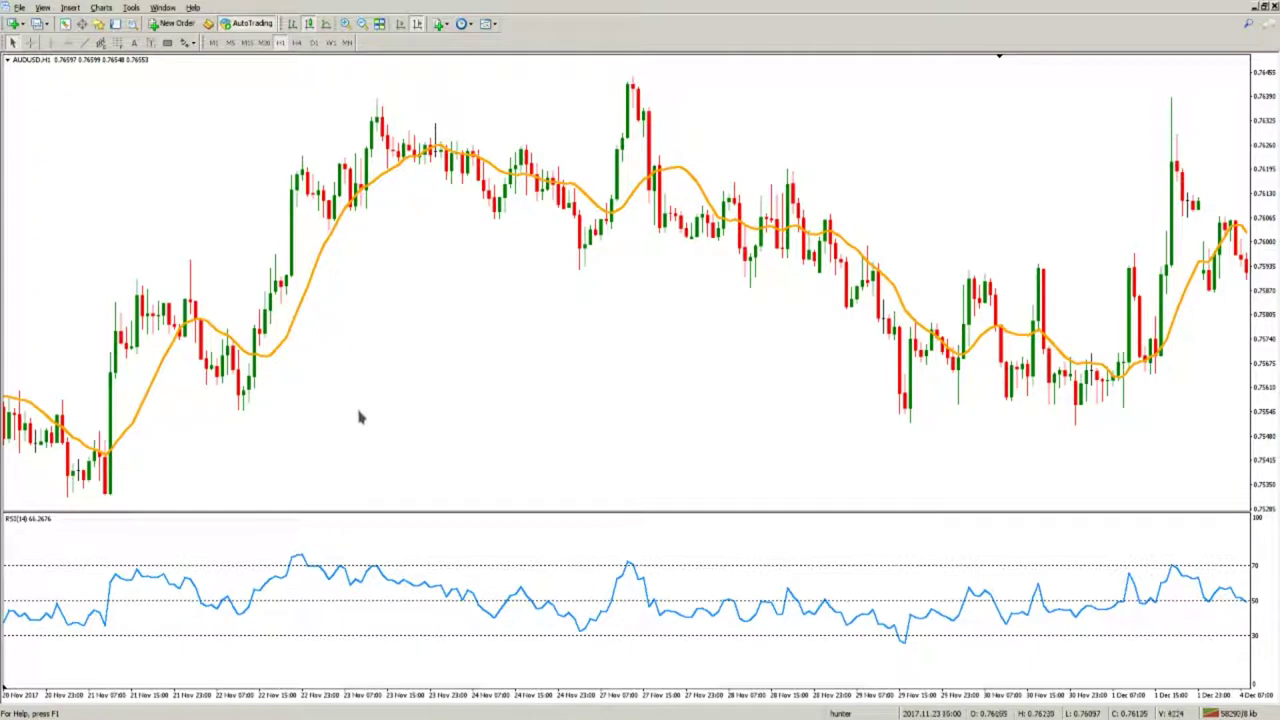
# Line up the RSI's drop through the 50 level on 7 November with the price candles and moving average
pyautogui.scroll(15, 353, 421)
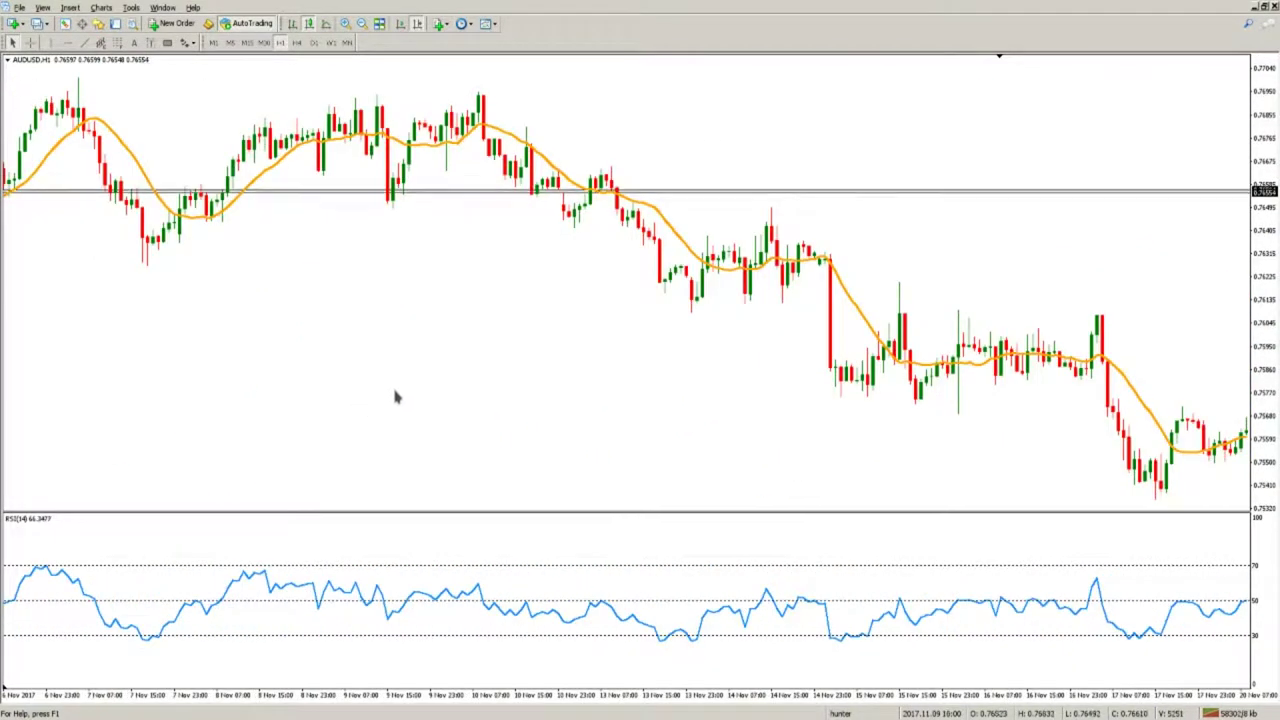
pyautogui.scroll(5, 395, 397)
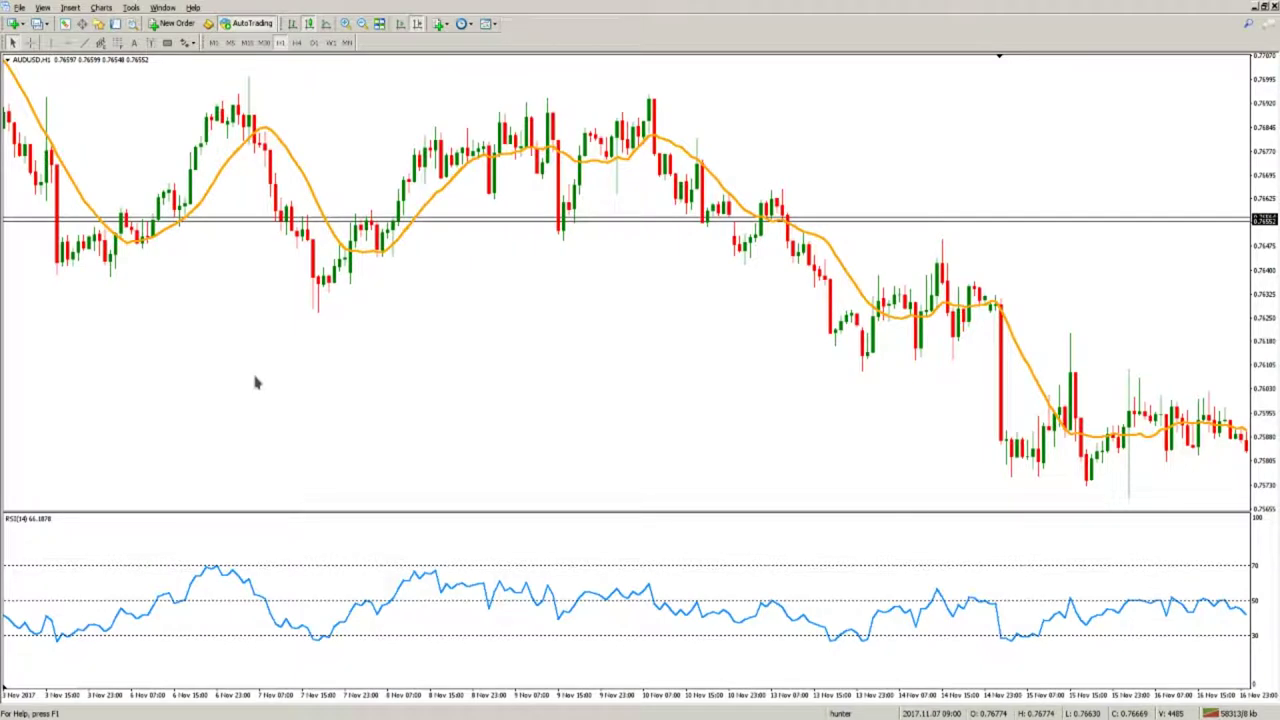
pyautogui.middleClick(222, 368)
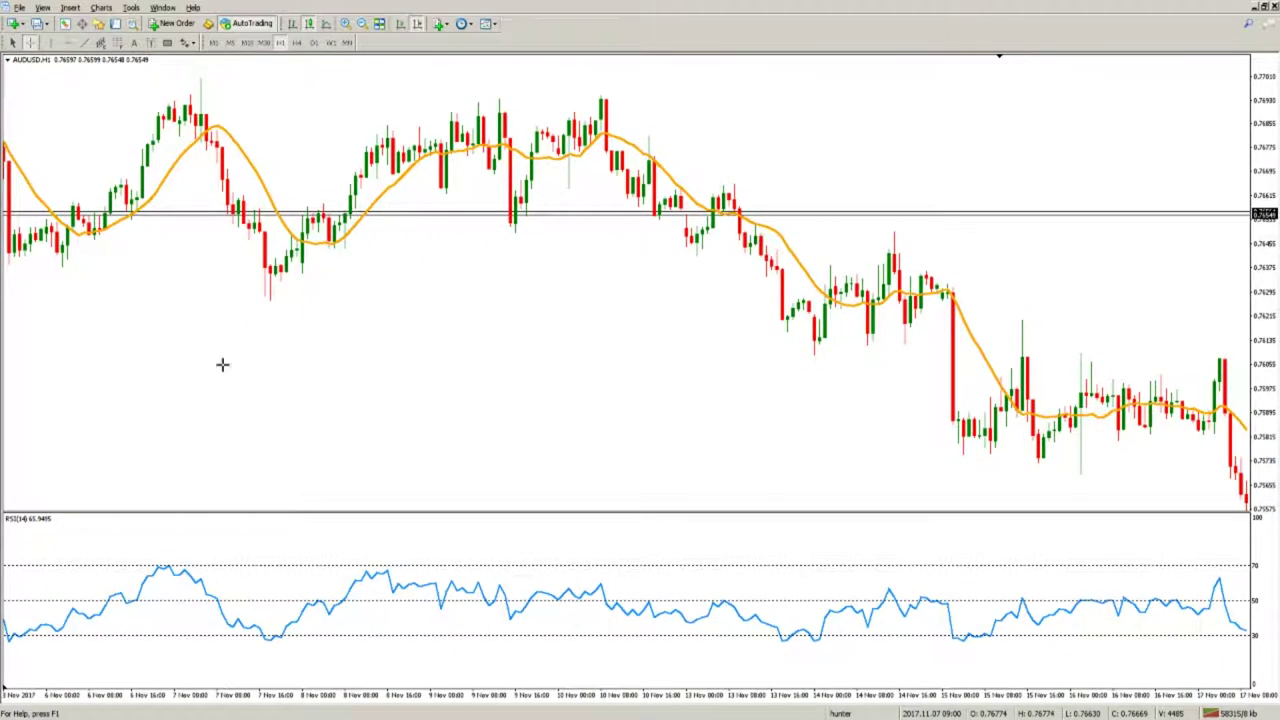
pyautogui.click(219, 600)
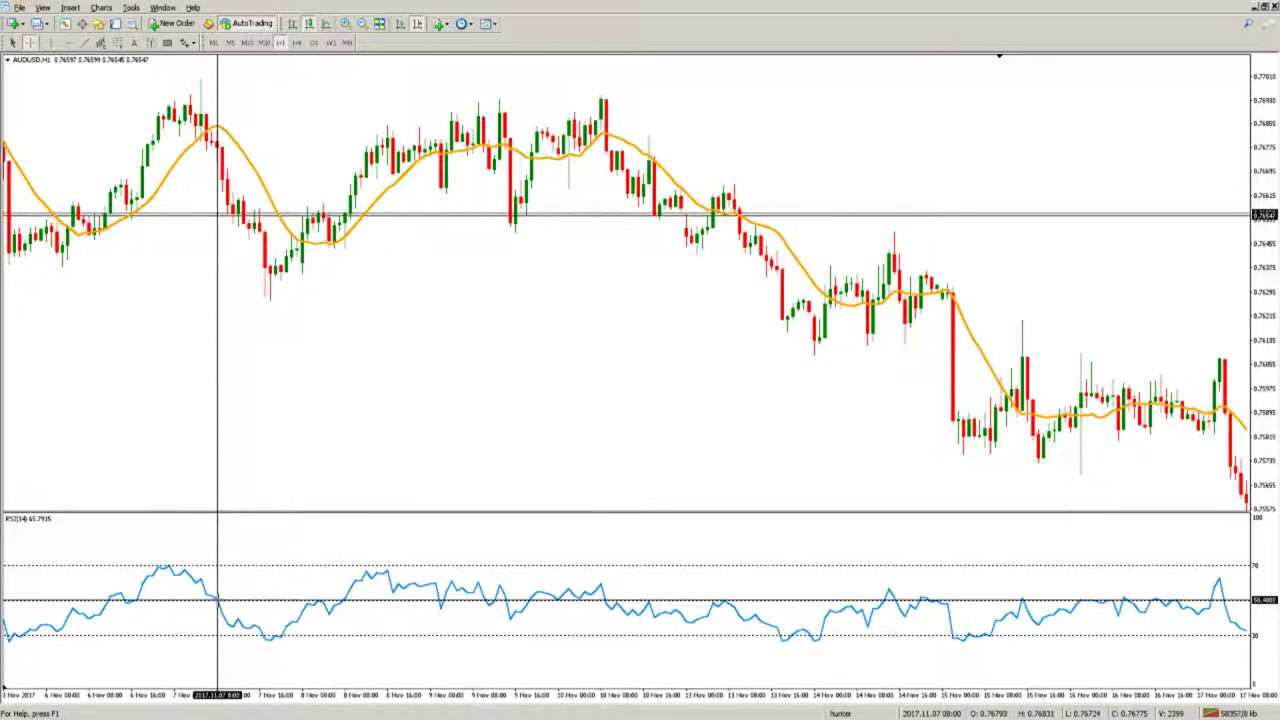
pyautogui.middleClick(218, 610)
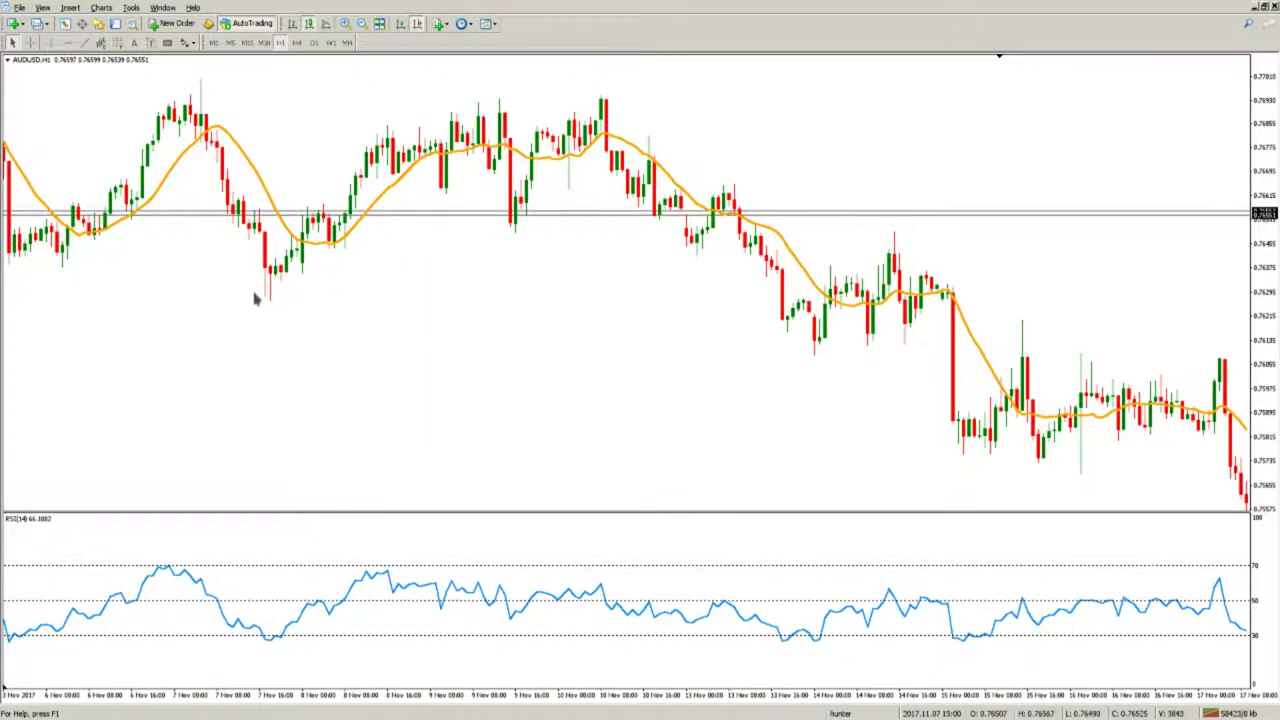
# Examine the October and early November price history for further setups combining the RSI 50 level and the moving average
pyautogui.scroll(3, 251, 294)
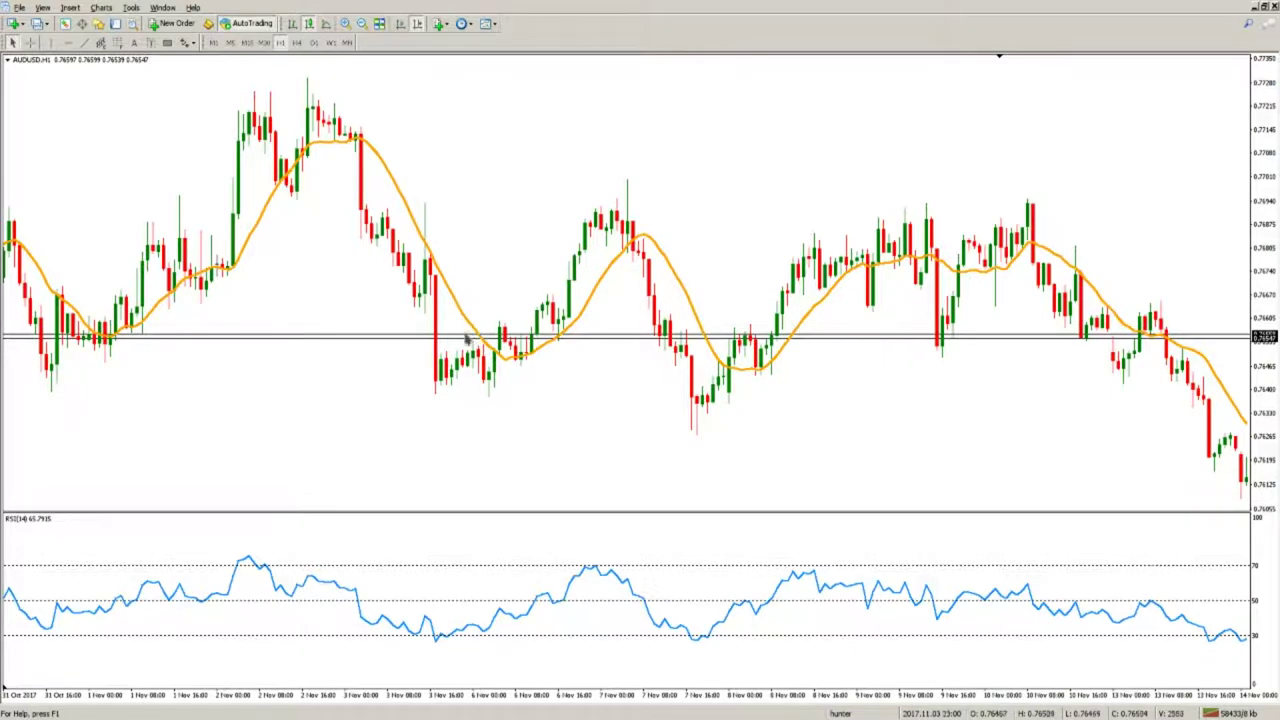
pyautogui.scroll(10, 448, 322)
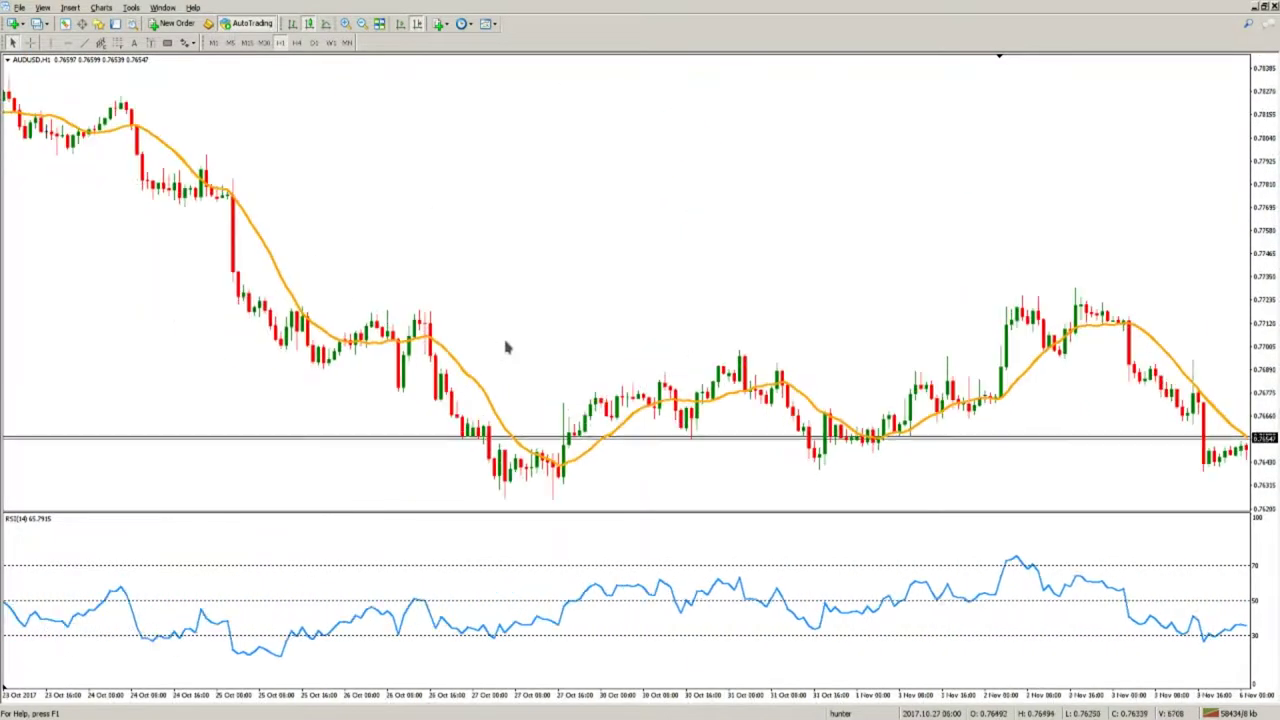
pyautogui.scroll(5, 507, 346)
pyautogui.scroll(4, 507, 346)
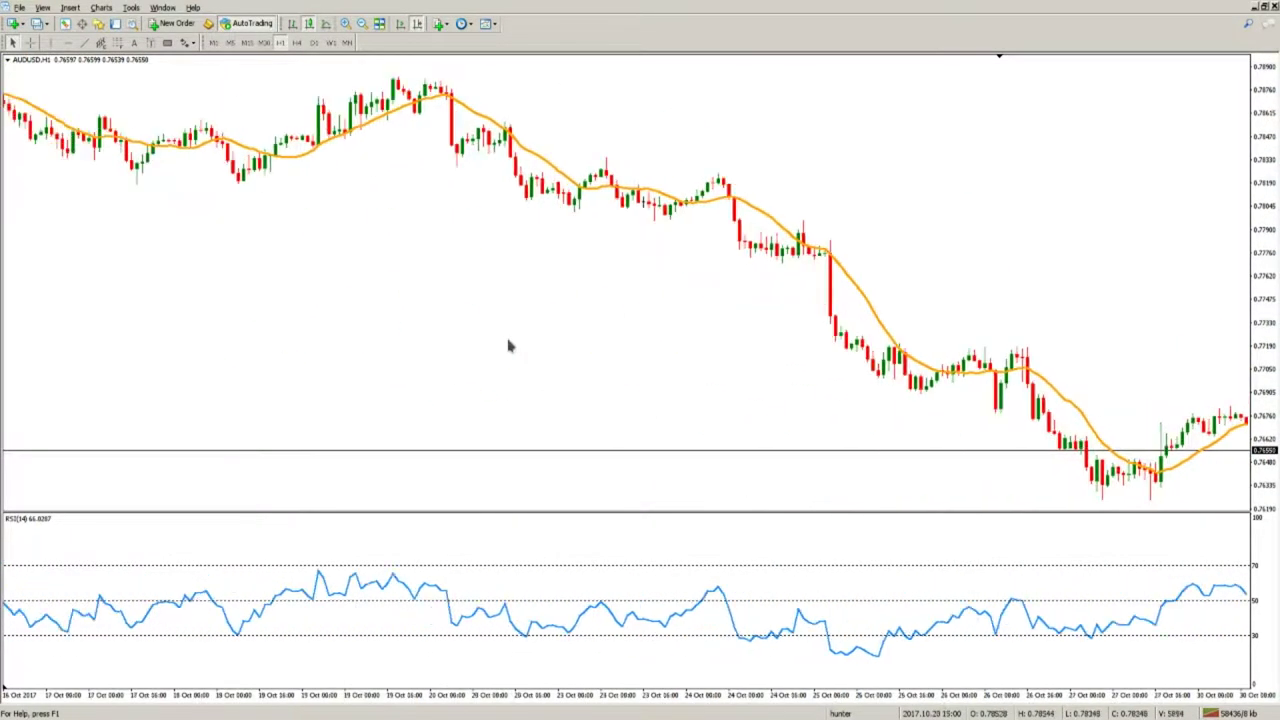
pyautogui.scroll(8, 509, 345)
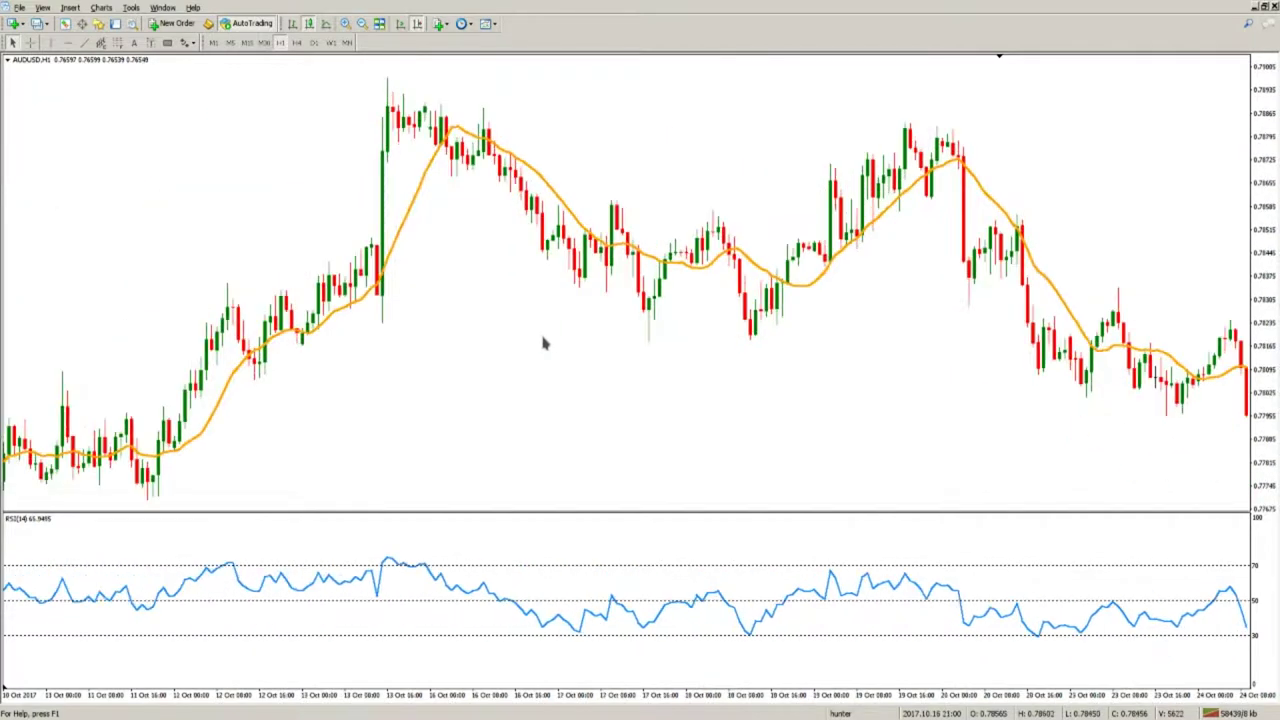
pyautogui.scroll(-10, 604, 359)
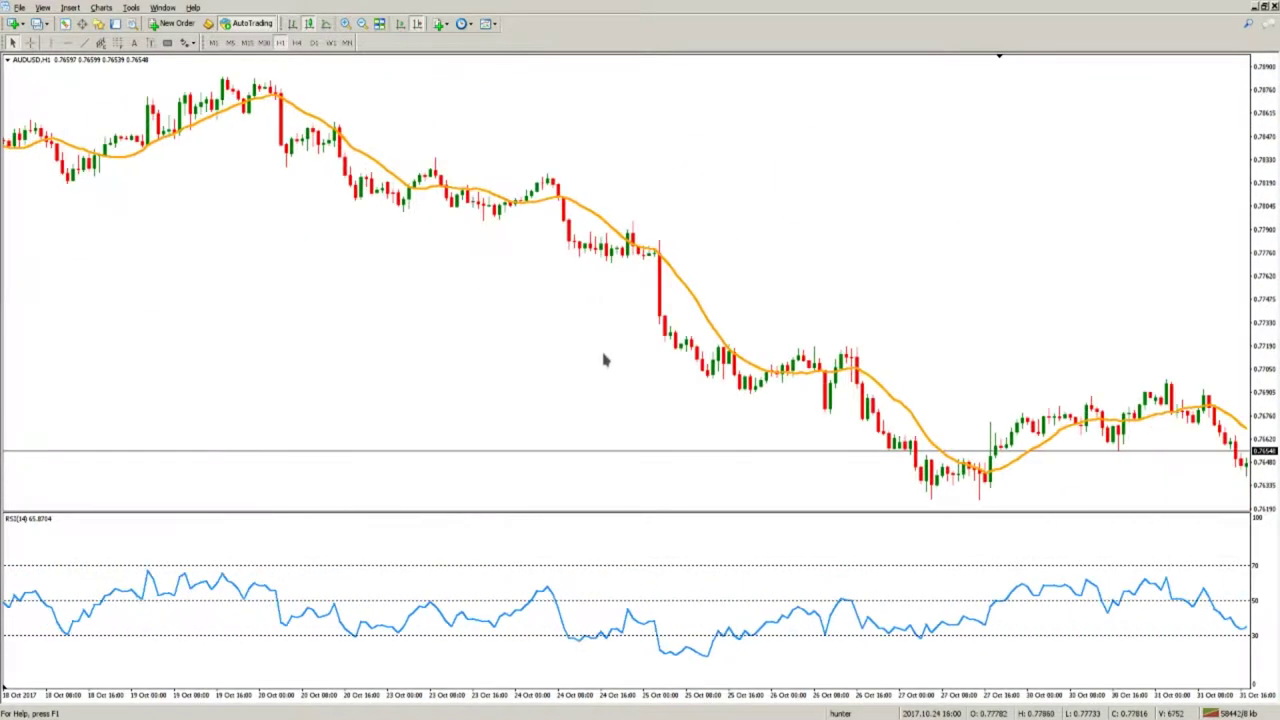
pyautogui.scroll(-6, 604, 359)
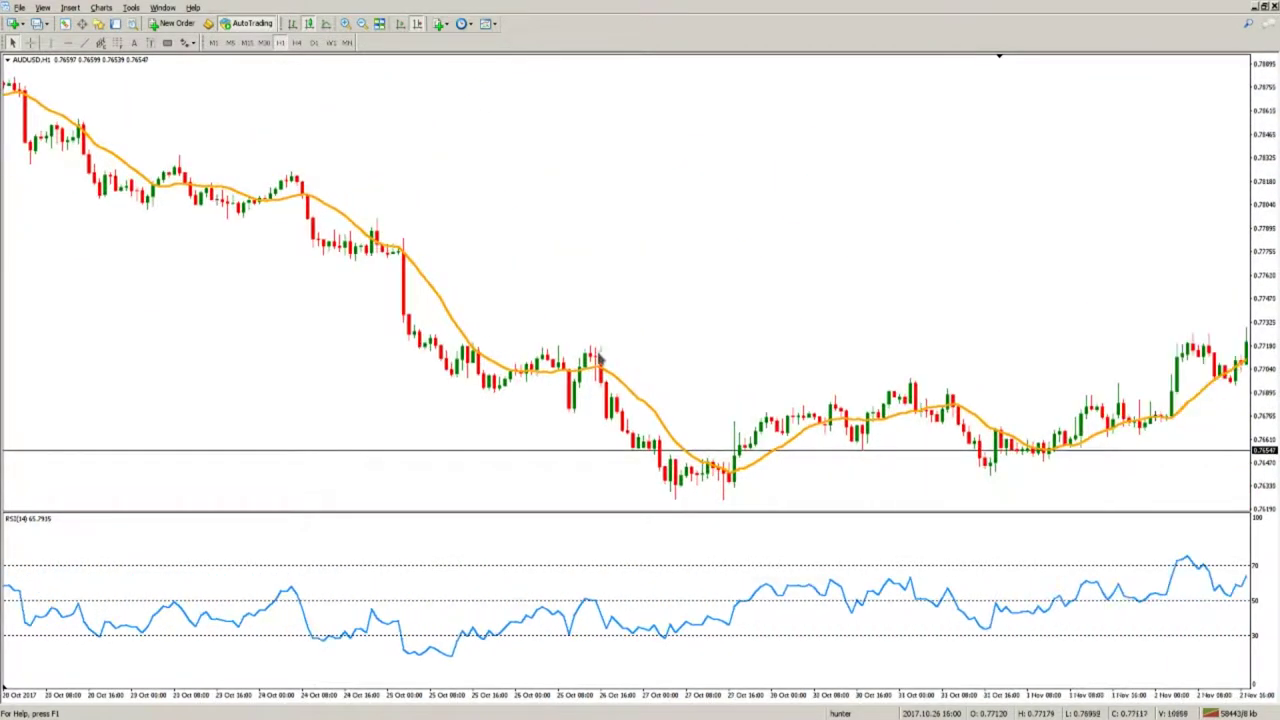
pyautogui.scroll(-8, 595, 360)
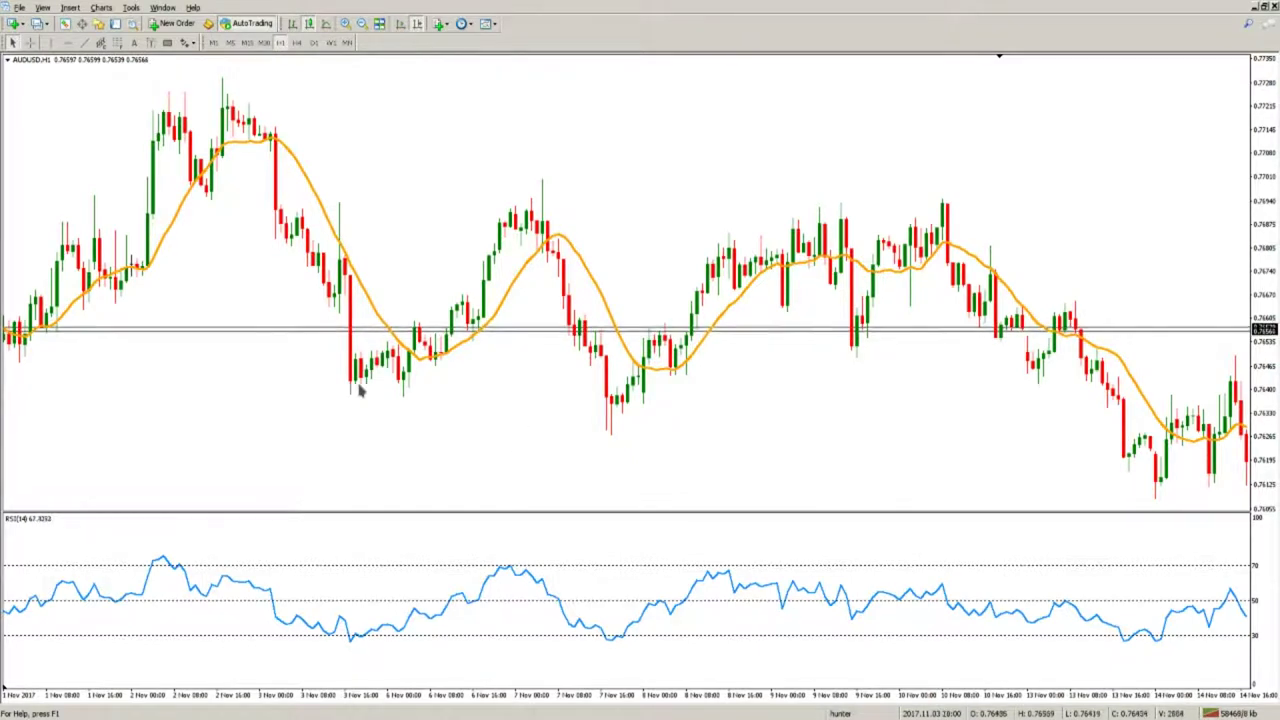
# Measure the distance from the 3 November 04:00 candle up to the moving average and check the RSI's drop through 50
pyautogui.middleClick(253, 258)
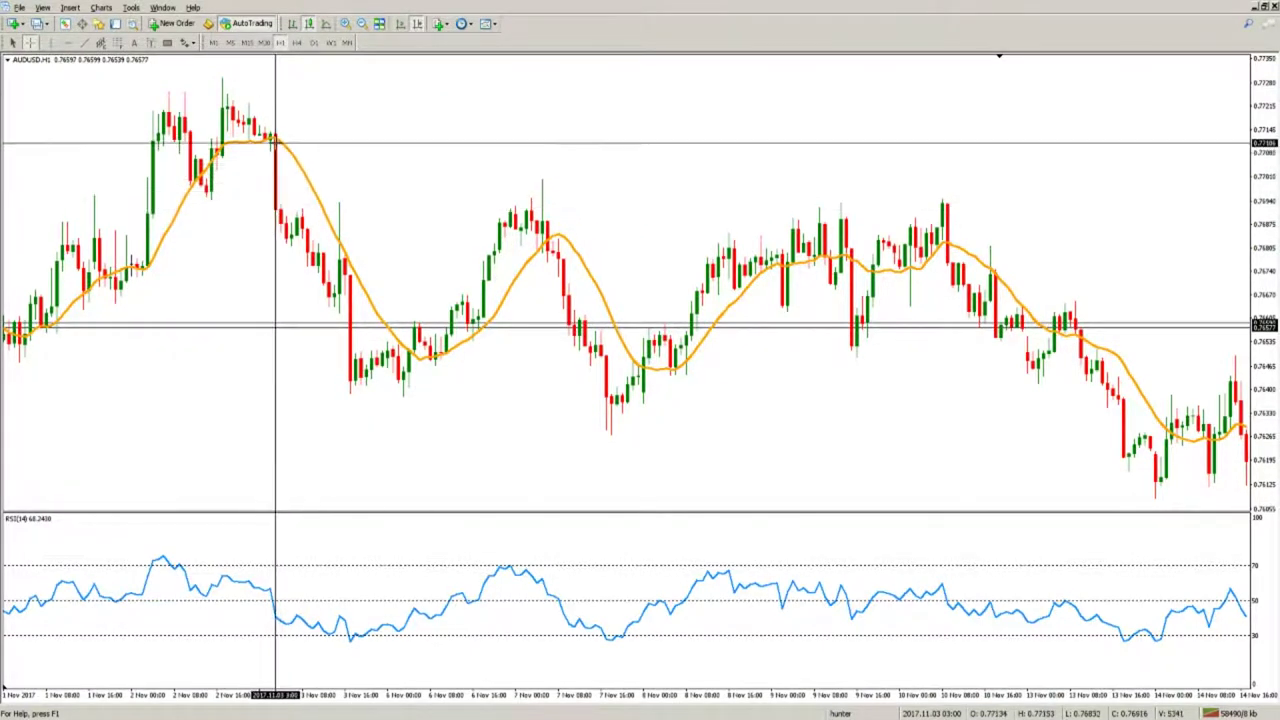
pyautogui.press('Escape')
pyautogui.middleClick(283, 215)
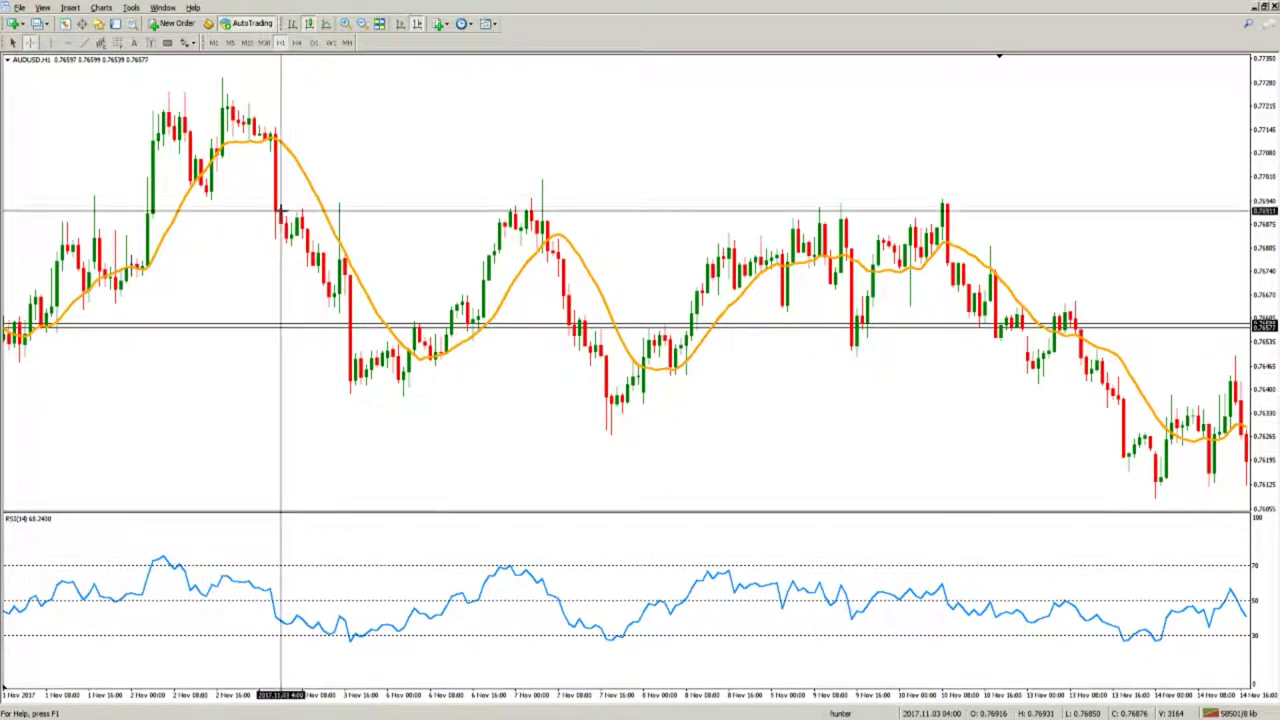
pyautogui.moveTo(282, 212); pyautogui.dragTo(283, 128)
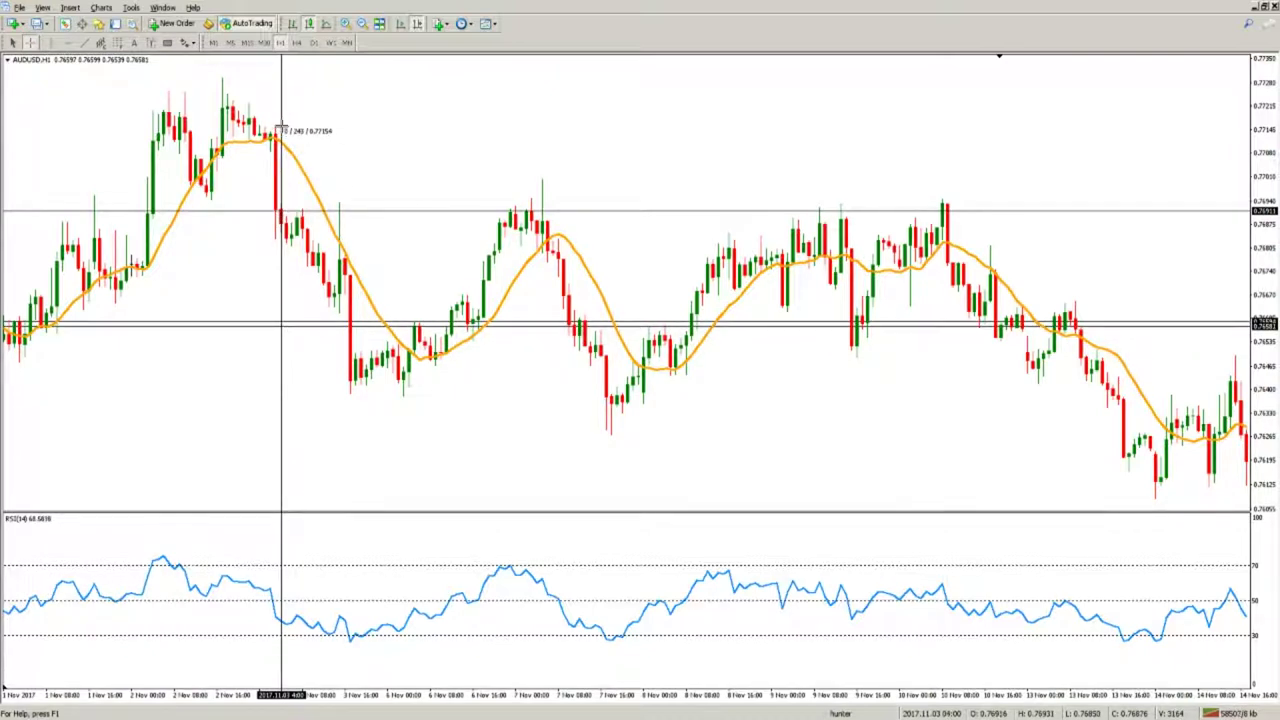
pyautogui.moveTo(283, 130)
pyautogui.mouseDown()
pyautogui.moveTo(230, 76)
pyautogui.moveTo(283, 137)
pyautogui.mouseUp()
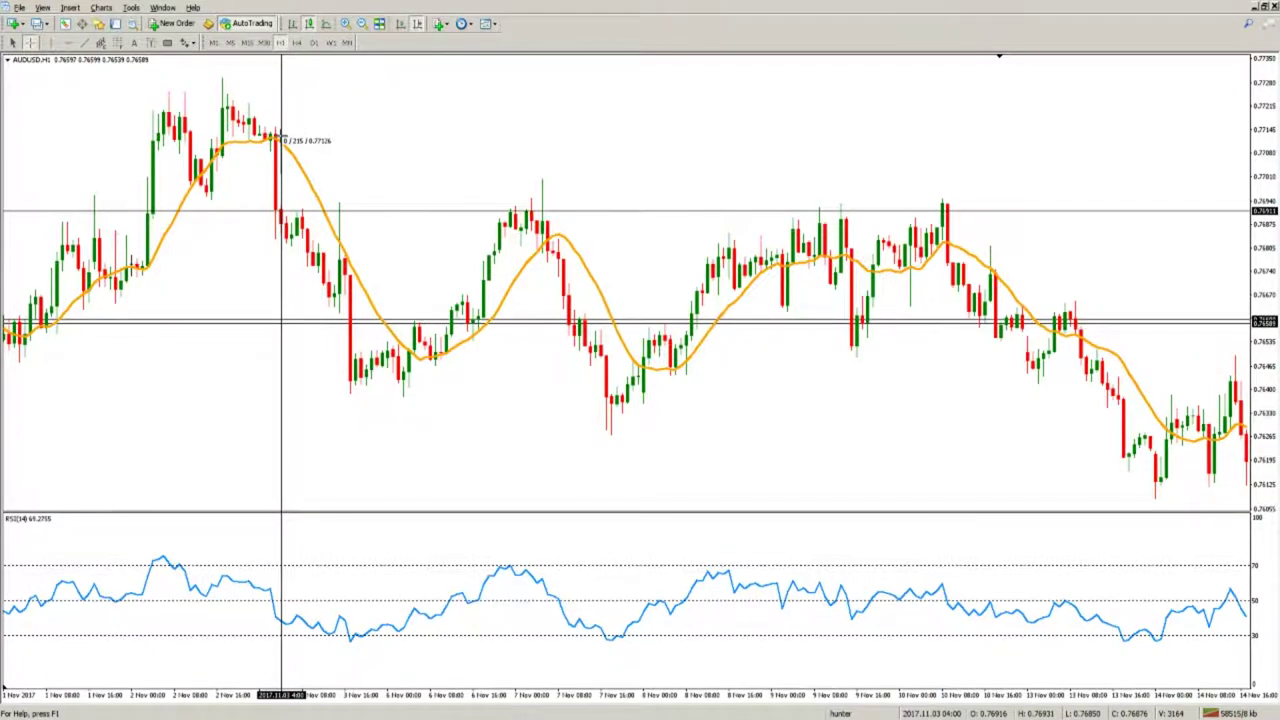
pyautogui.moveTo(283, 137); pyautogui.dragTo(279, 133)
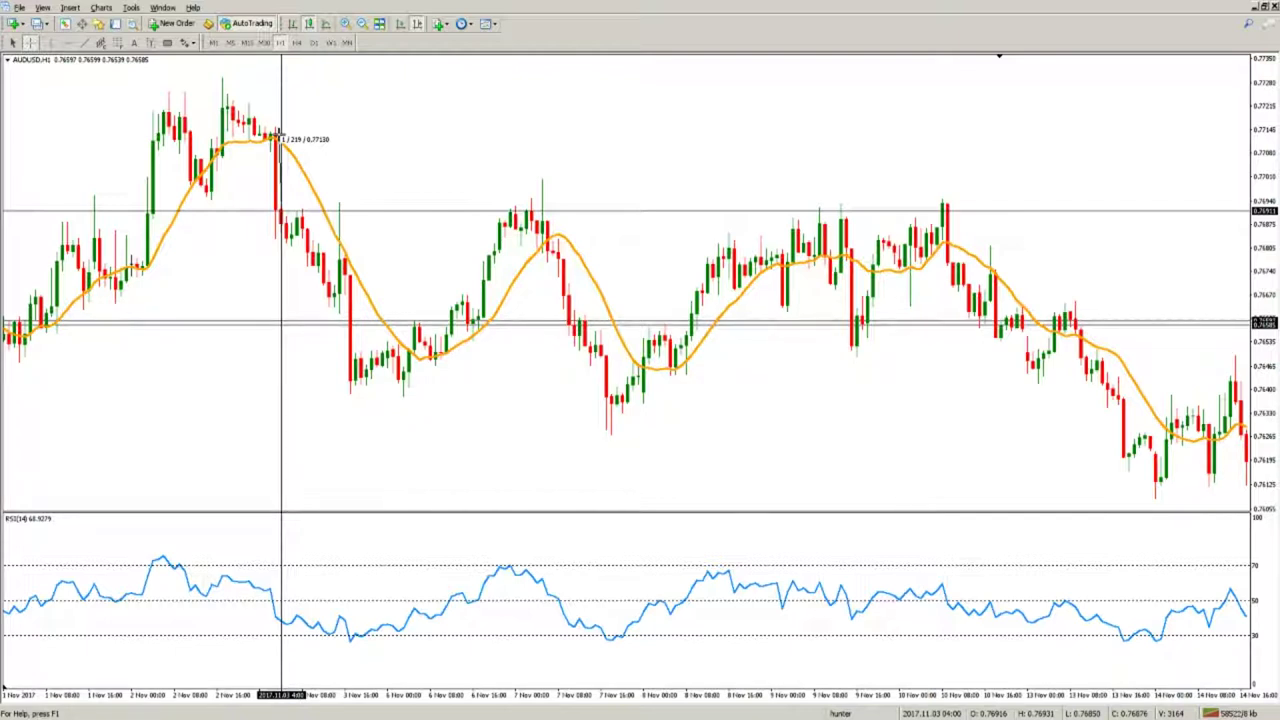
pyautogui.moveTo(279, 133); pyautogui.dragTo(284, 296)
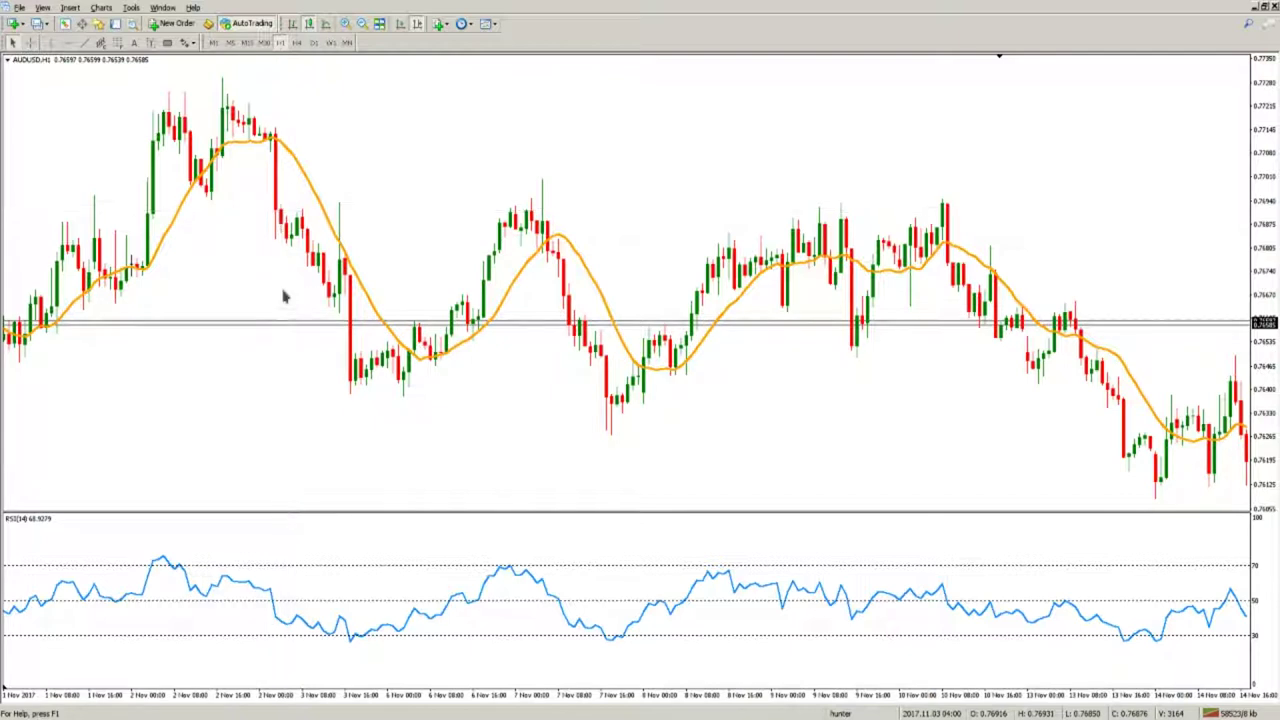
pyautogui.middleClick(278, 597)
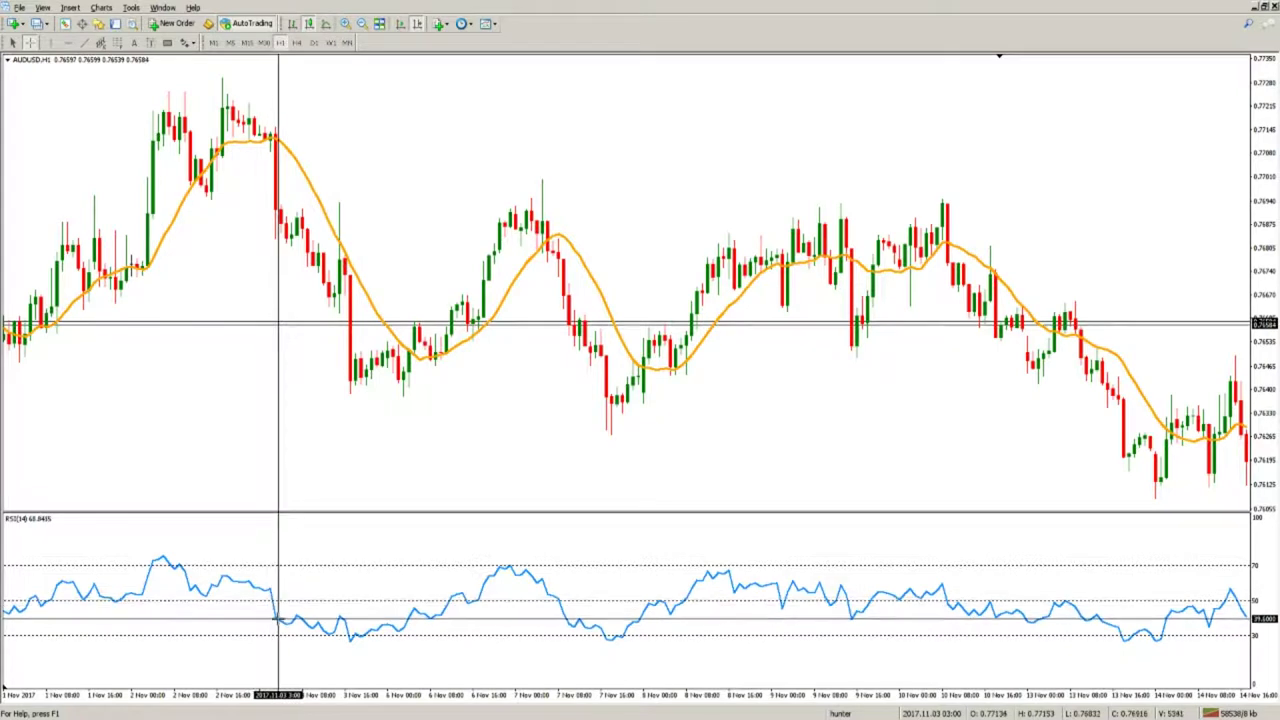
# Line up the RSI's drop below the 50 level on 3 November with the 04:00 price candle
pyautogui.scroll(3, 276, 578)
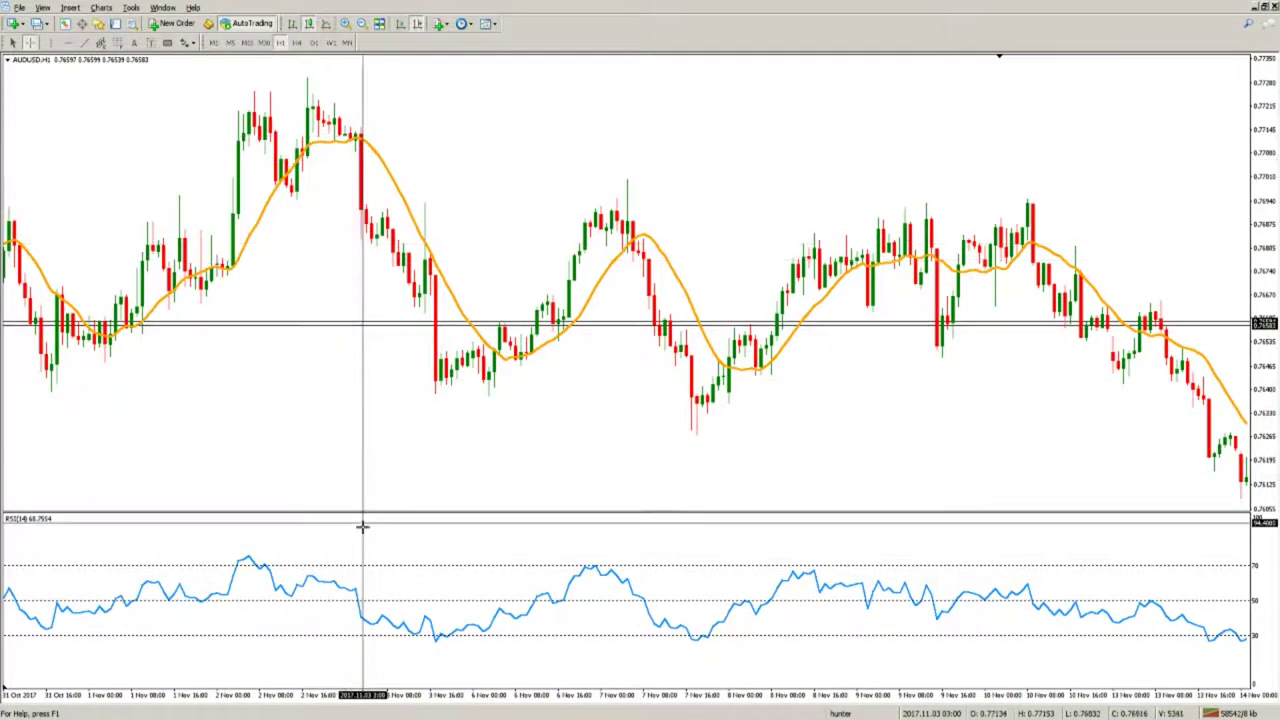
pyautogui.click(366, 617)
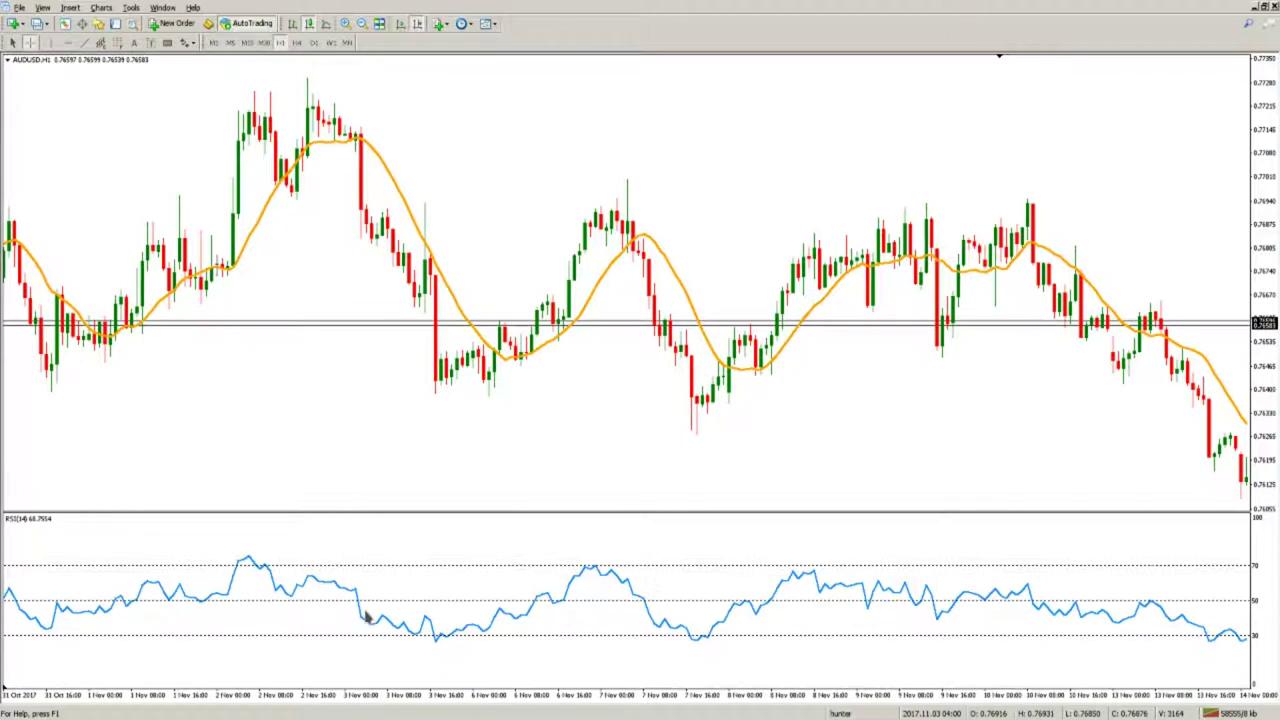
pyautogui.middleClick(363, 614)
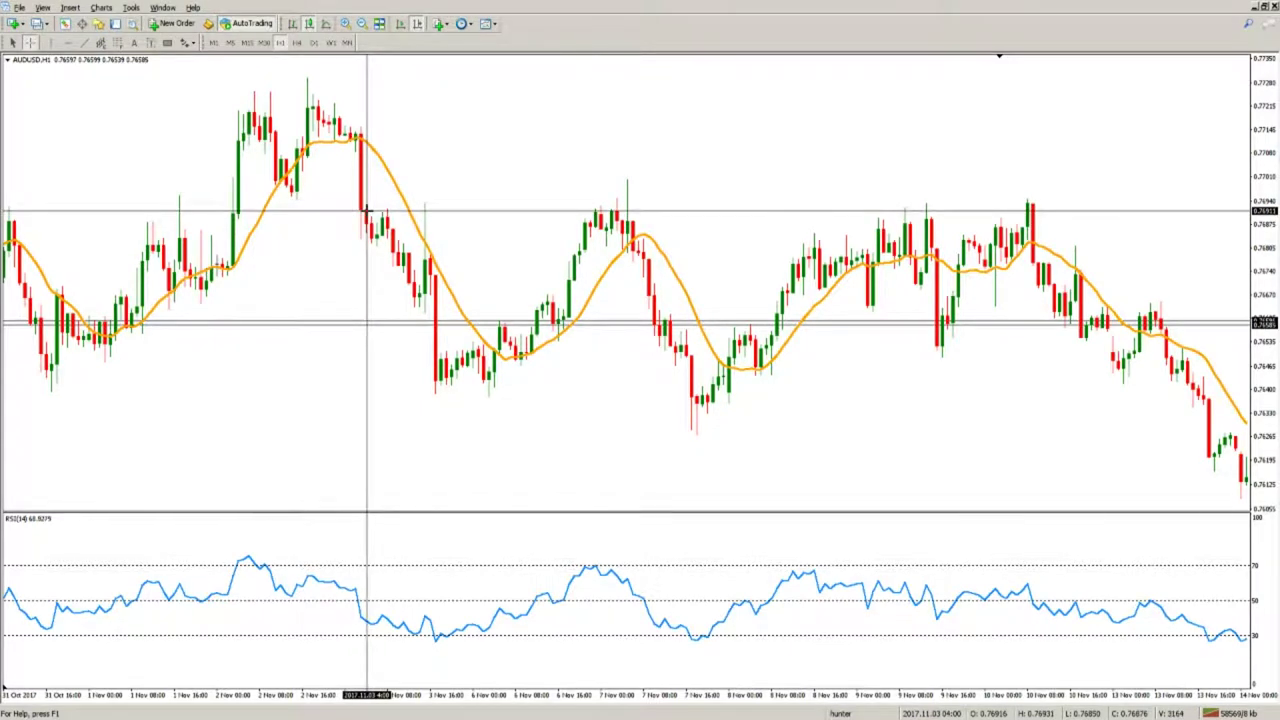
pyautogui.press('Escape')
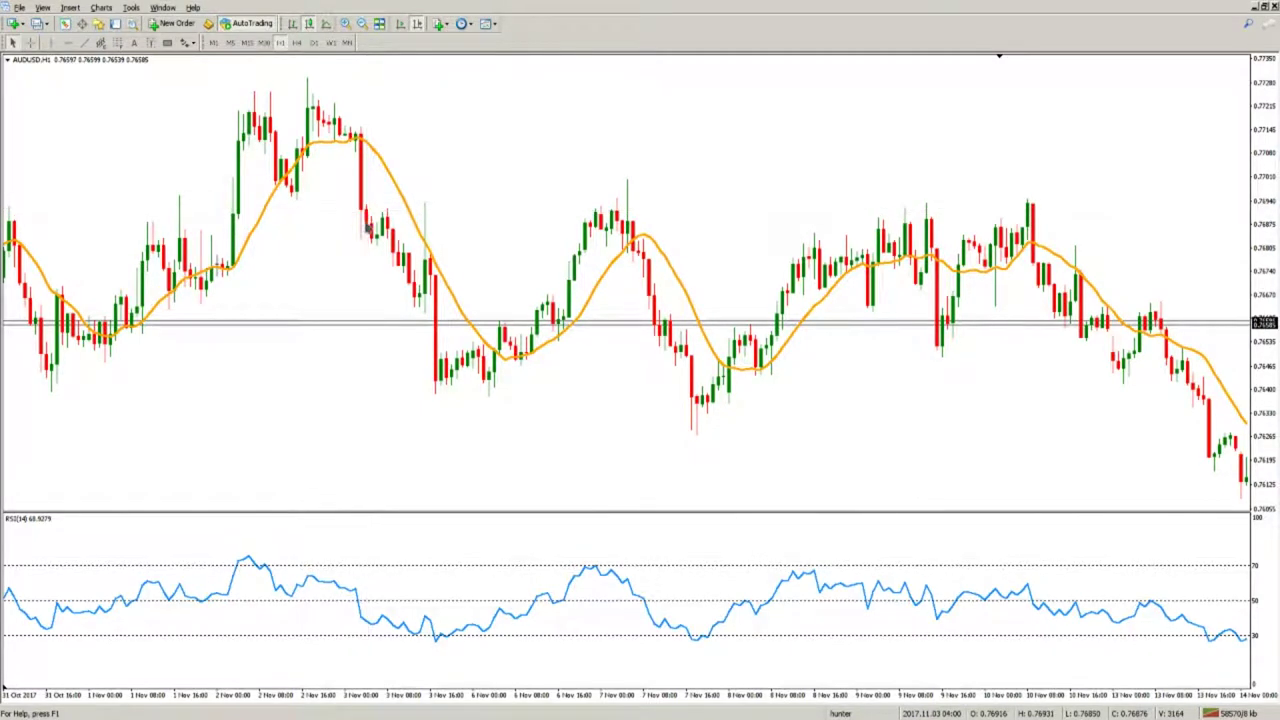
# Line up the RSI's rise through 50 on 6 November with the price candles and measure upward from the moving average
pyautogui.middleClick(536, 603)
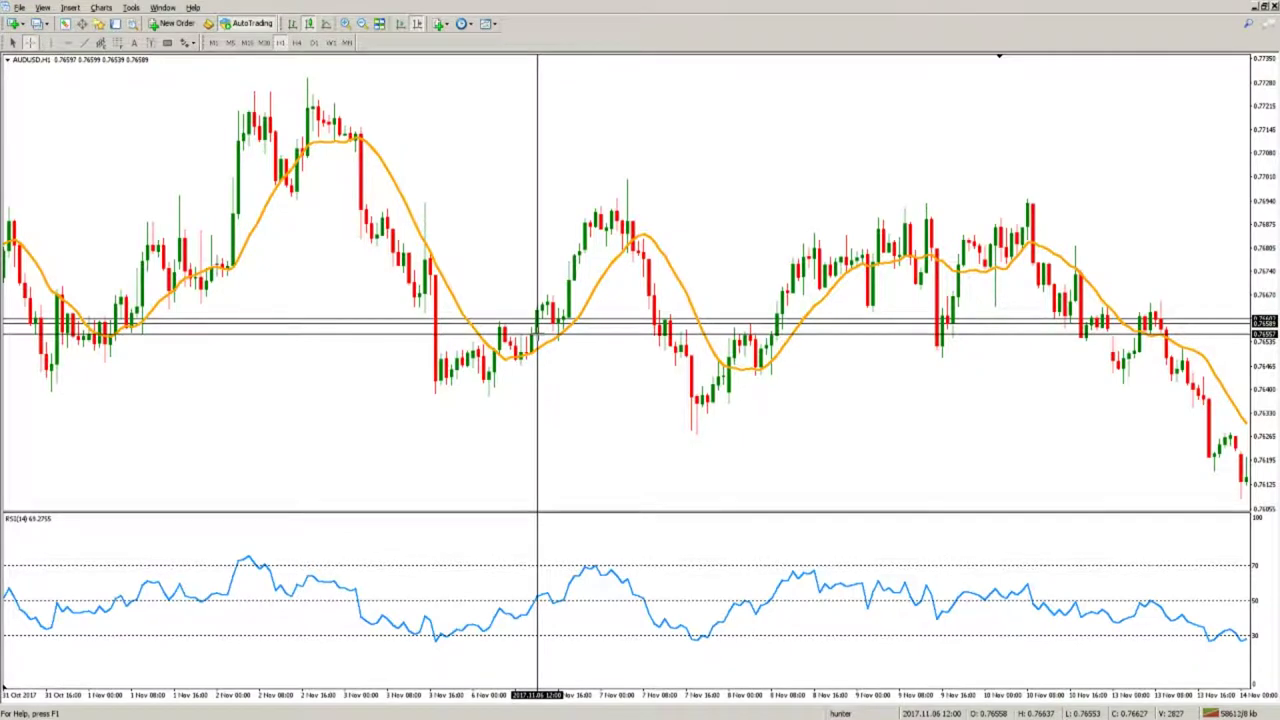
pyautogui.moveTo(537, 350); pyautogui.dragTo(543, 281)
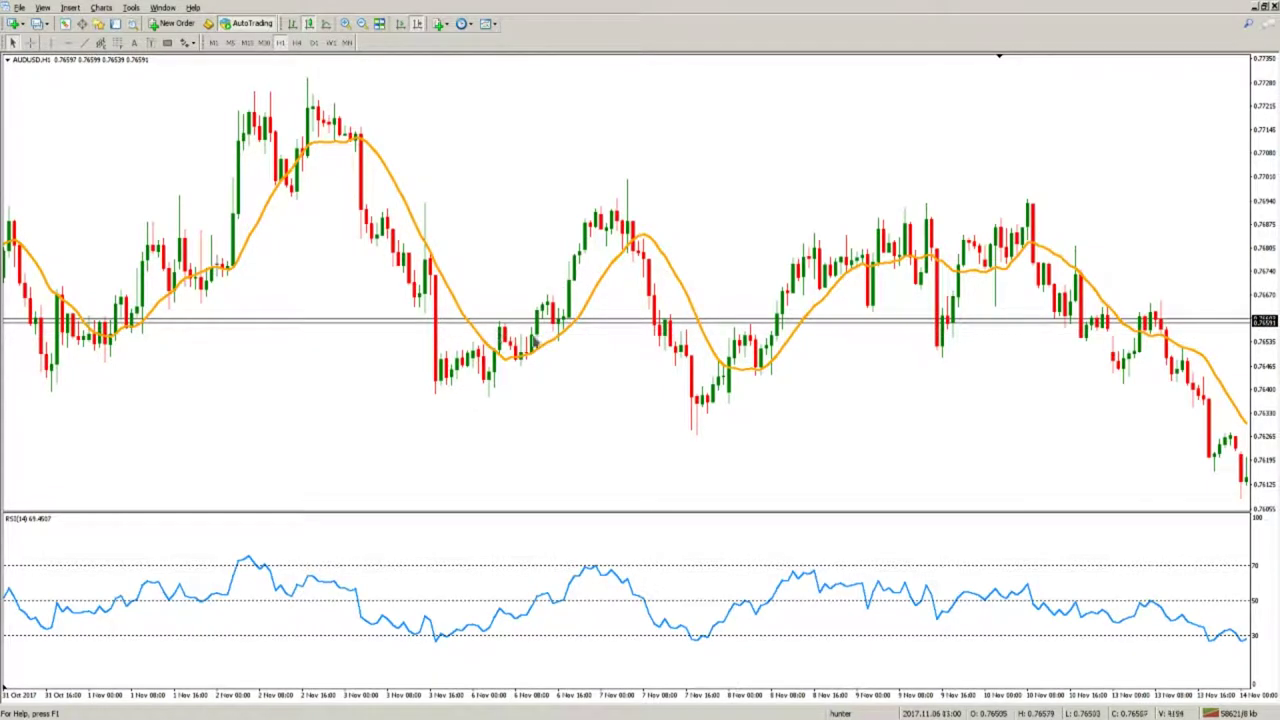
pyautogui.middleClick(545, 610)
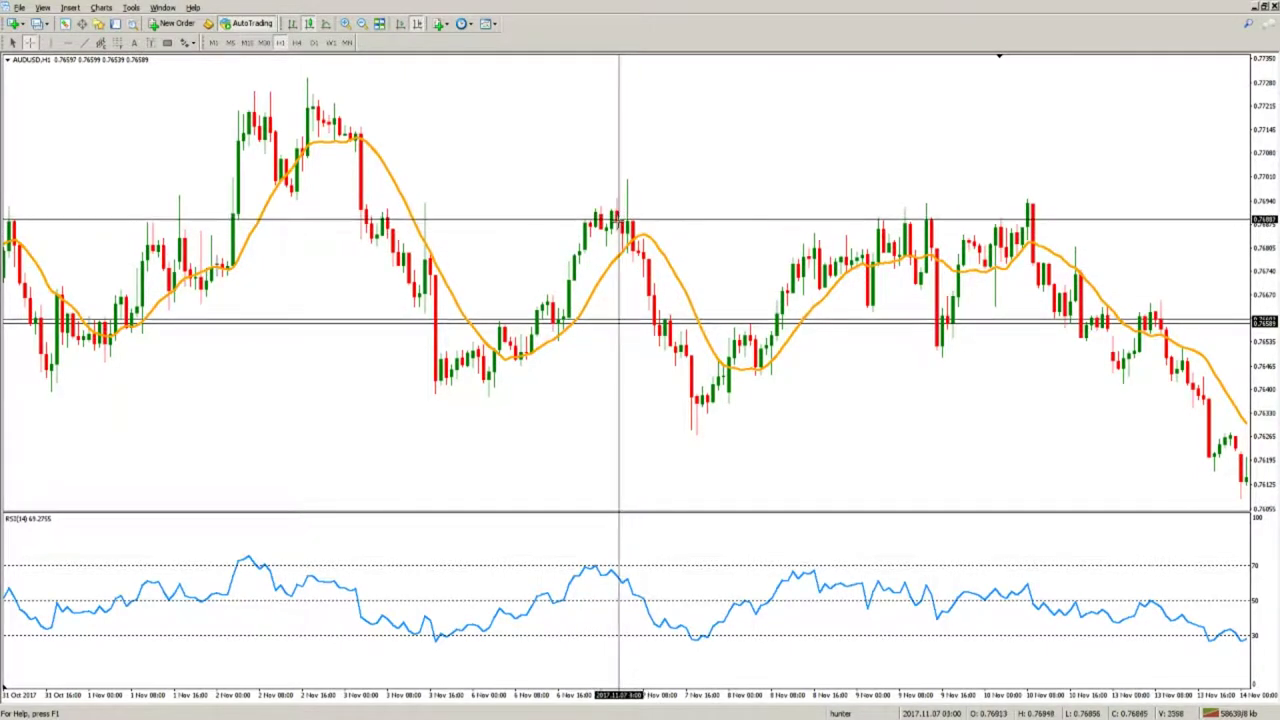
# Measure the price rise from the 6 November 11:00 candle at the moving average up to the 7 November peak
pyautogui.click(534, 351)
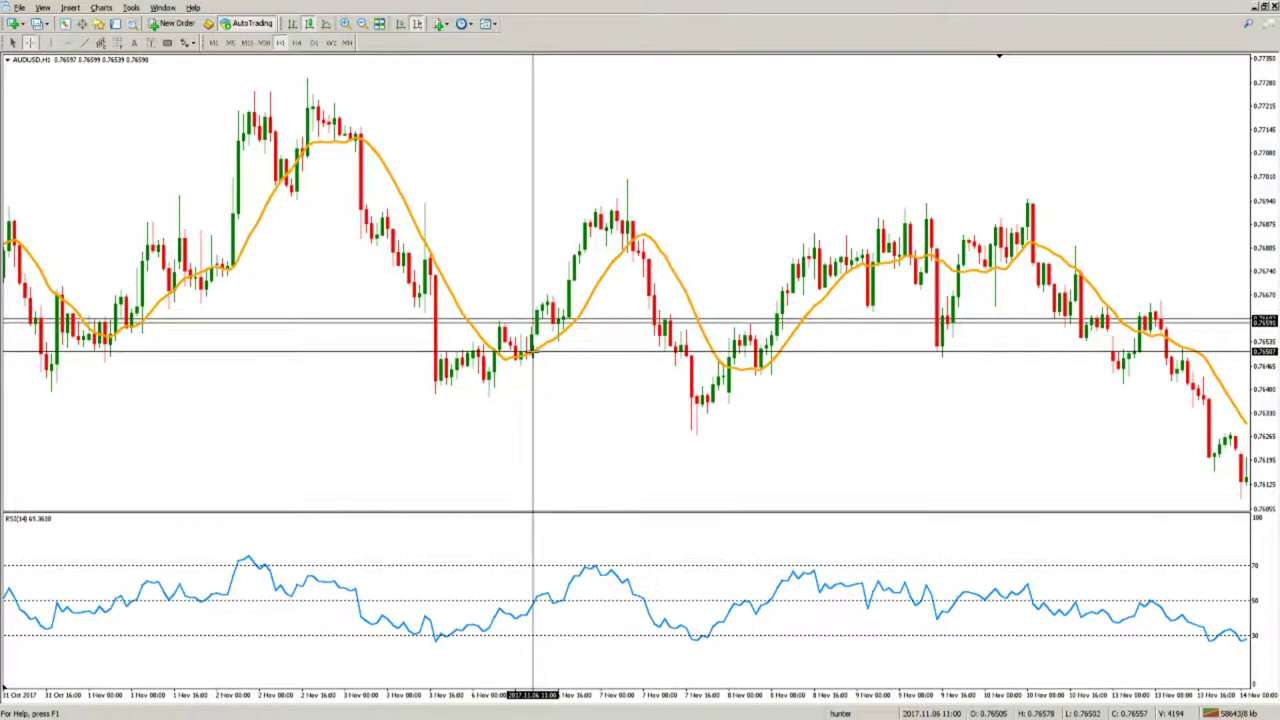
pyautogui.moveTo(534, 351); pyautogui.dragTo(622, 204)
pyautogui.middleClick(616, 352)
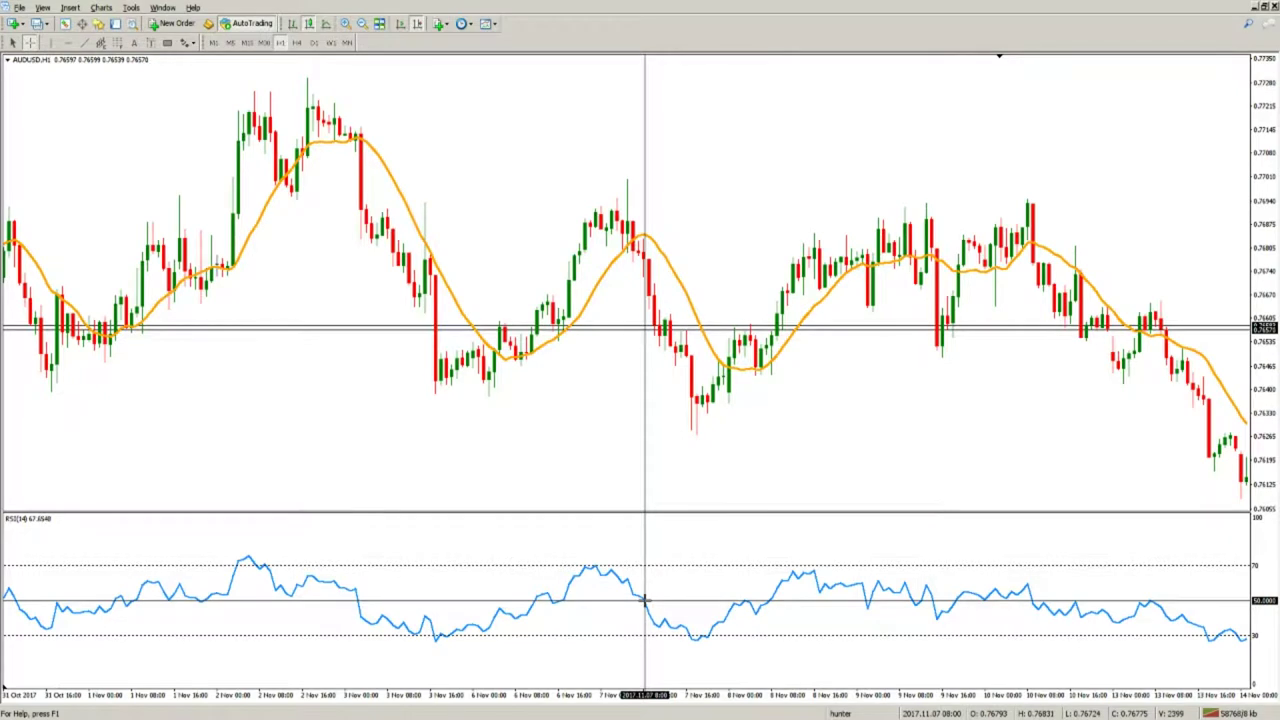
# Measure from the 7 November 09:00 candle up to the preceding swing high and down to the following low
pyautogui.middleClick(651, 260)
pyautogui.middleClick(651, 261)
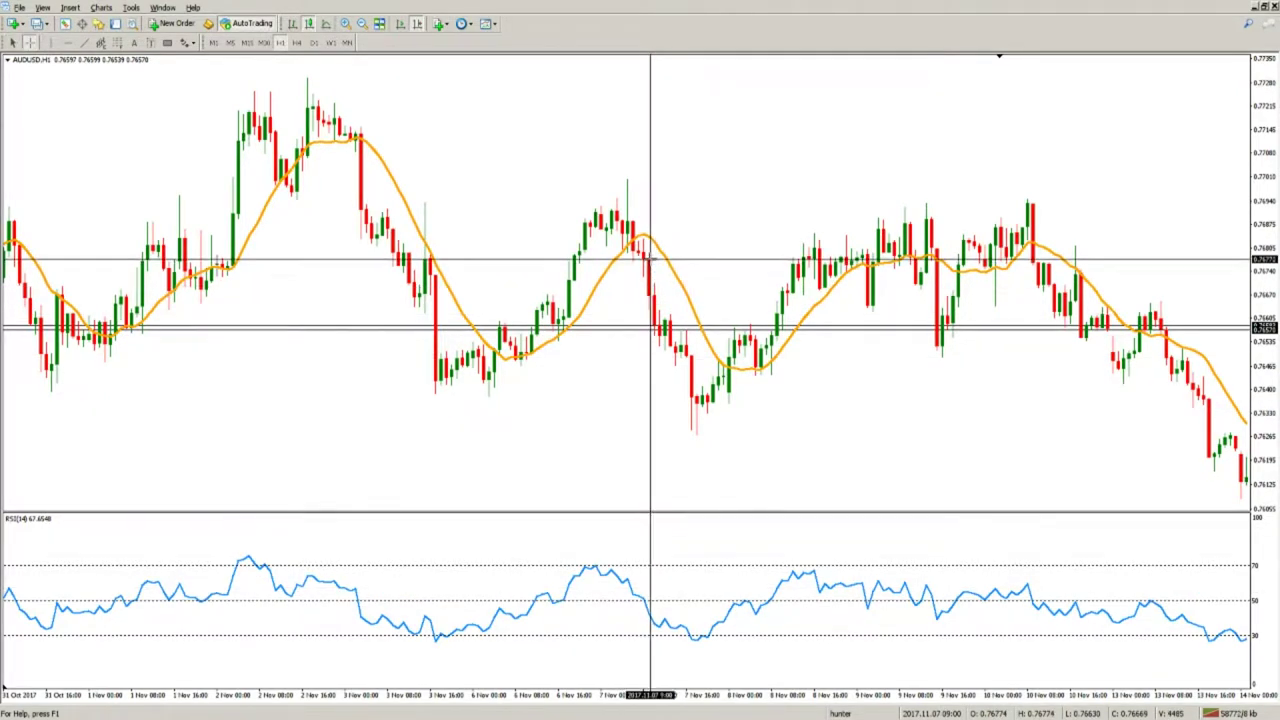
pyautogui.moveTo(651, 272); pyautogui.dragTo(629, 179)
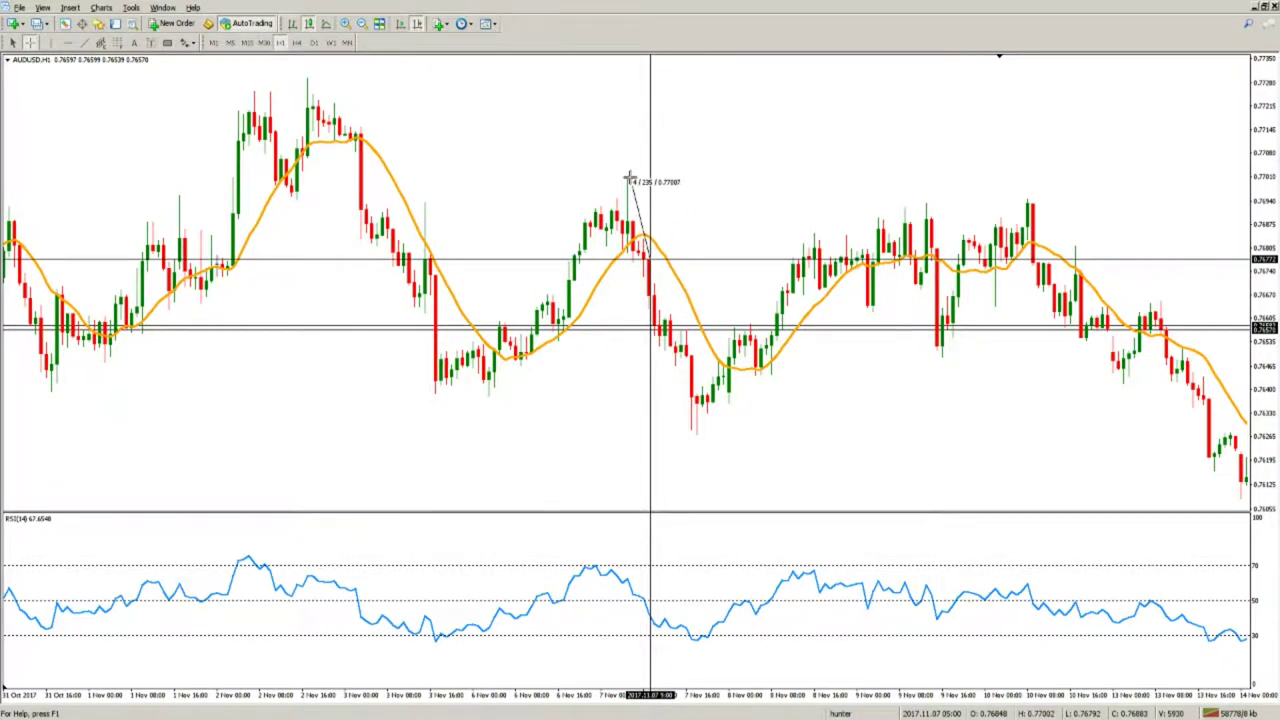
pyautogui.moveTo(629, 179); pyautogui.dragTo(697, 440)
pyautogui.middleClick(699, 434)
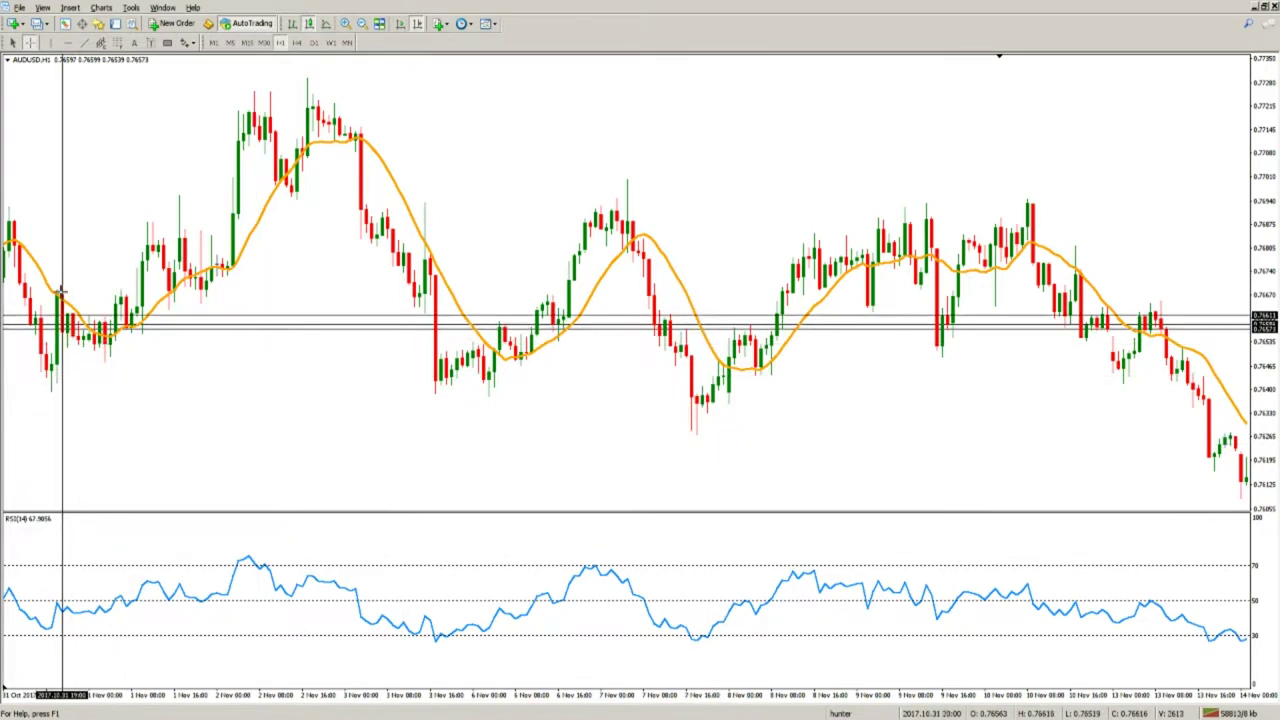
# Measure the price fall from the 5 December 16:00 candle below the moving average to the 6 December low
pyautogui.scroll(-15, 994, 306)
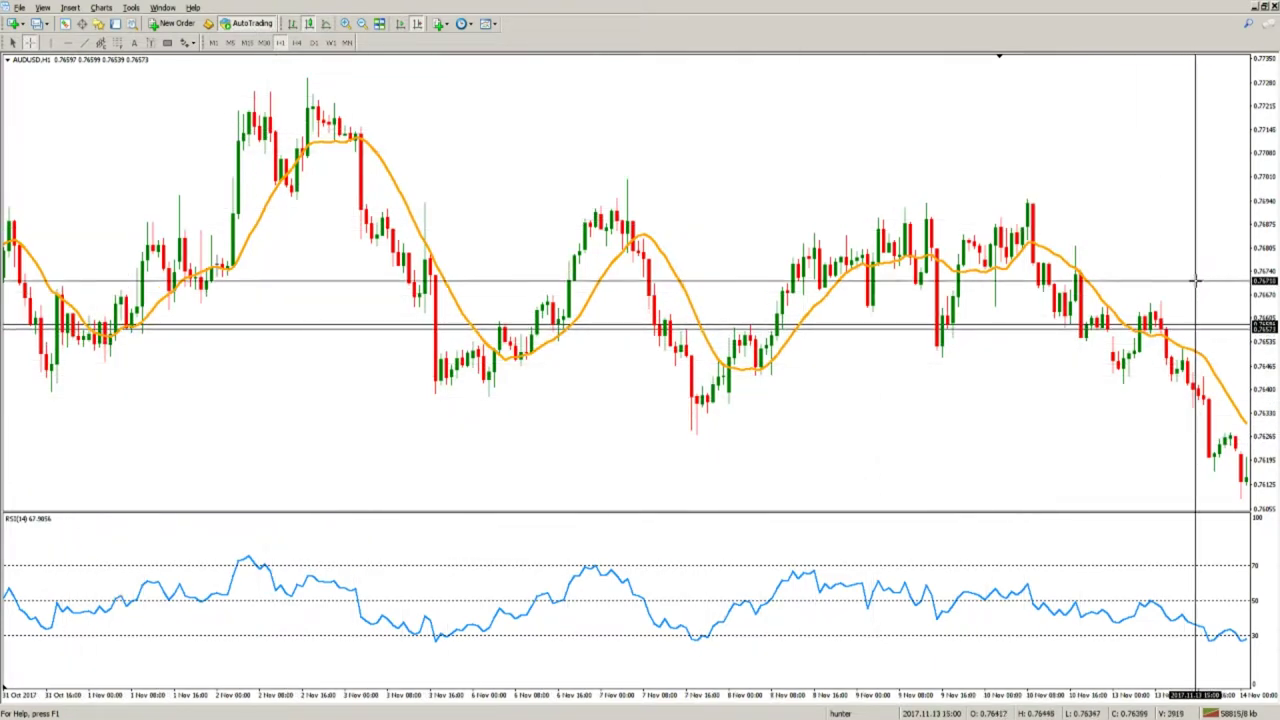
pyautogui.scroll(-20, 860, 352)
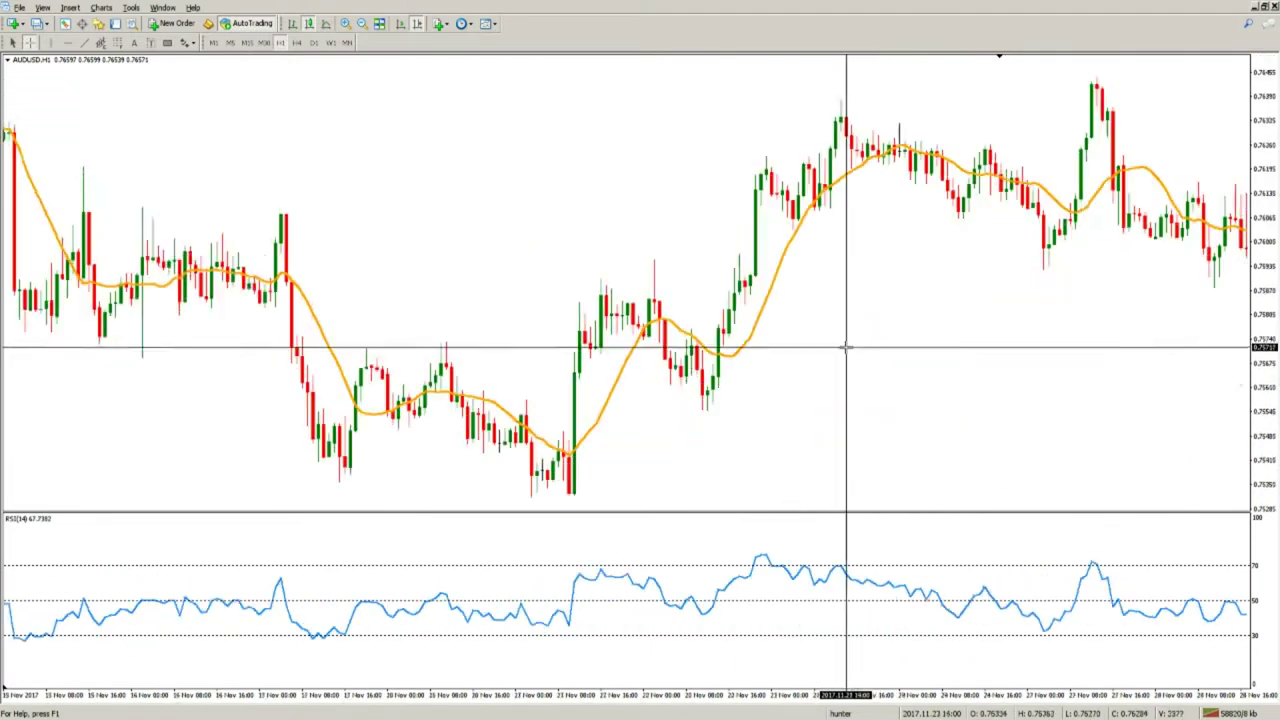
pyautogui.scroll(3, 835, 355)
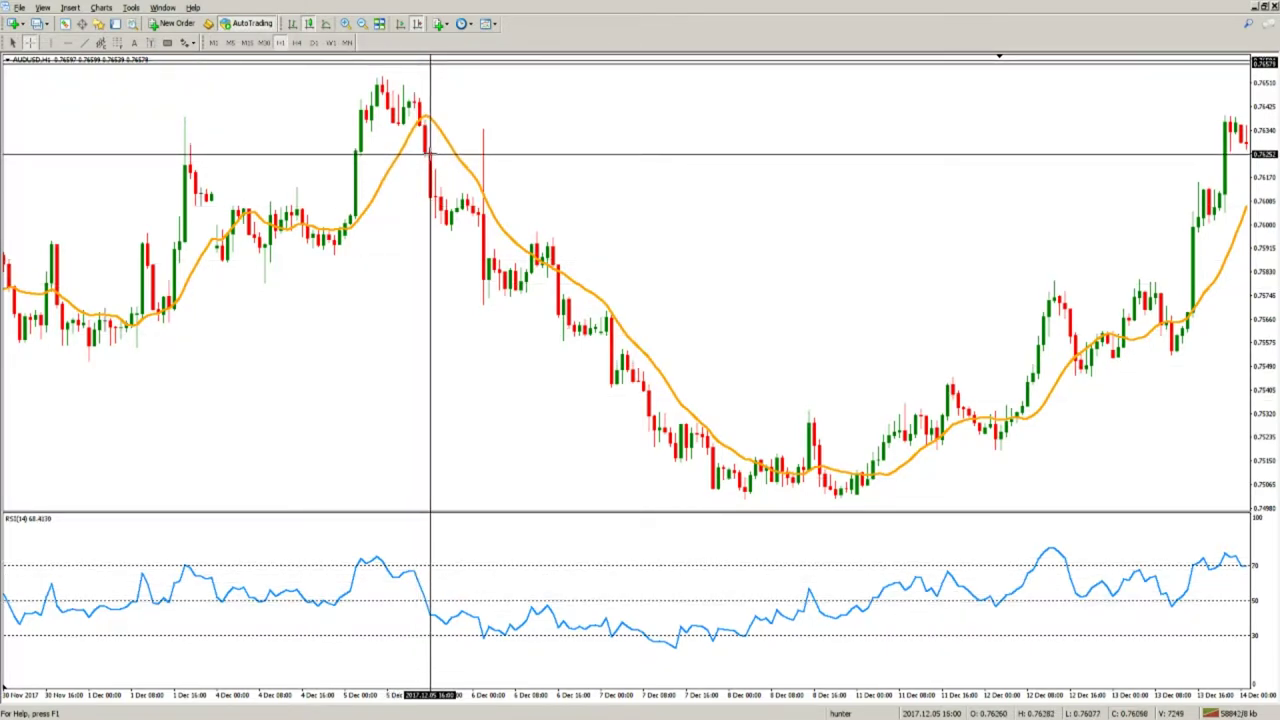
pyautogui.moveTo(430, 192); pyautogui.dragTo(481, 326)
pyautogui.middleClick(484, 307)
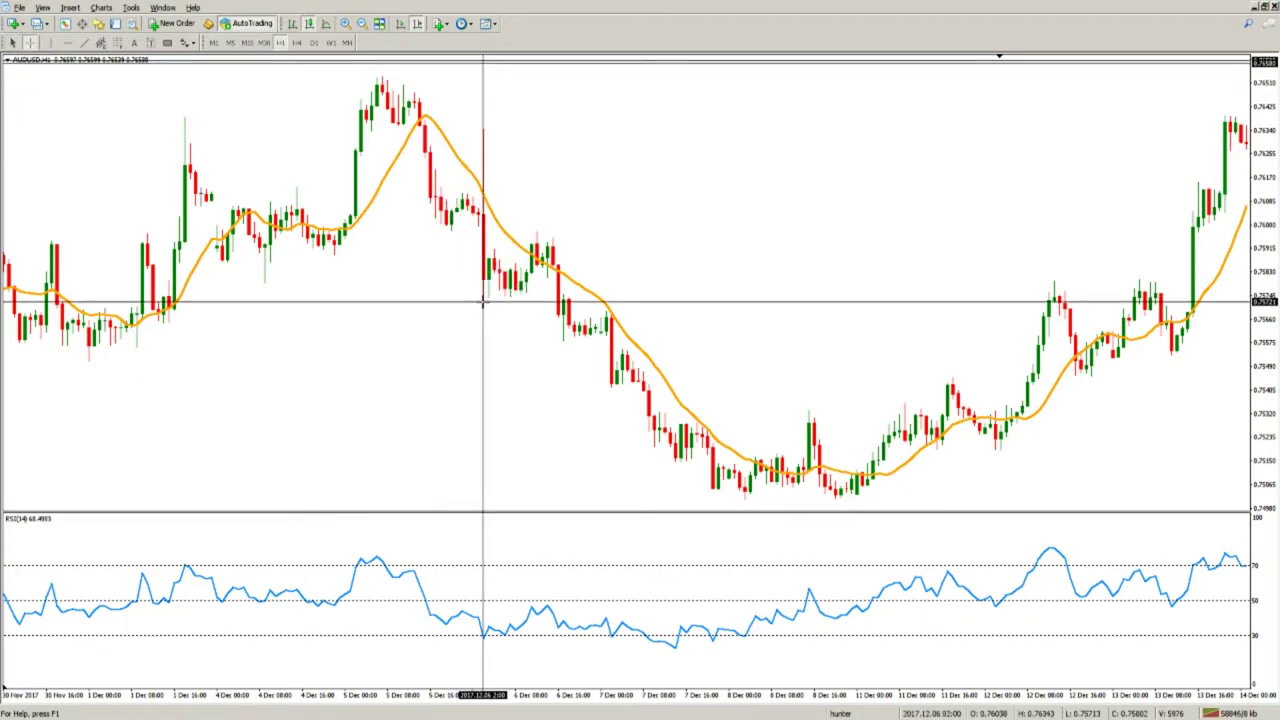
pyautogui.middleClick(484, 307)
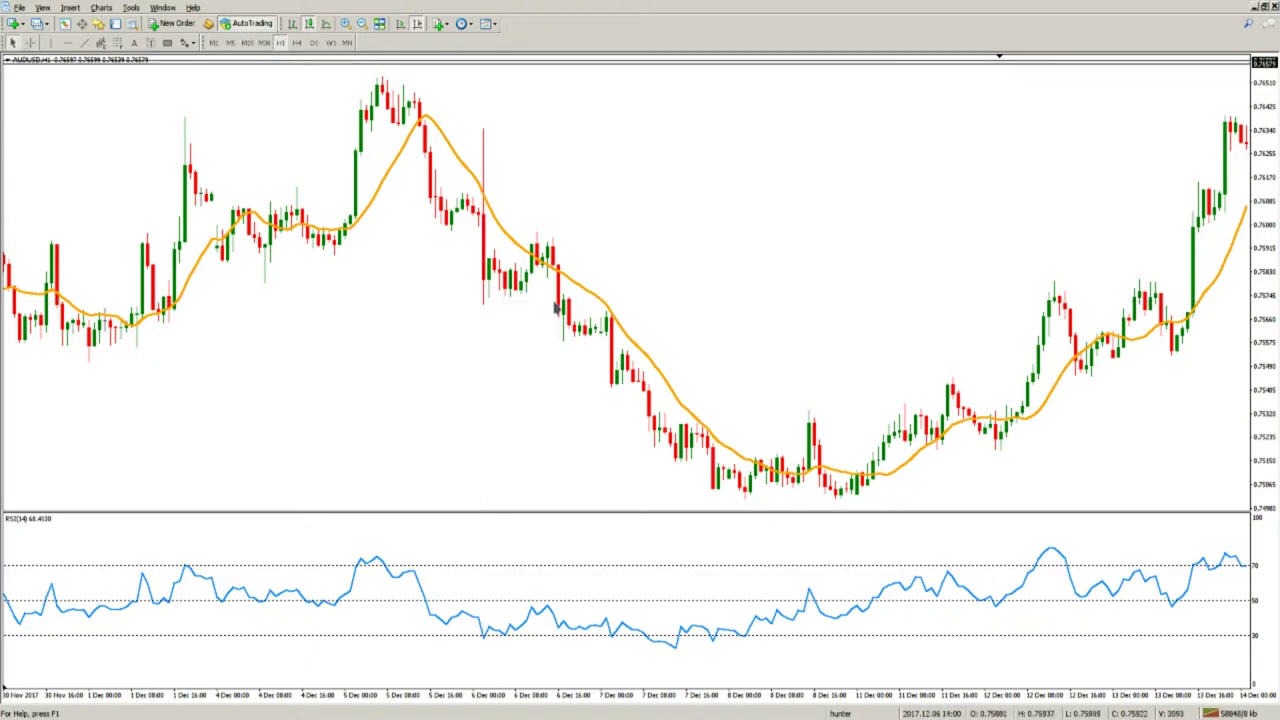
pyautogui.scroll(-5, 600, 307)
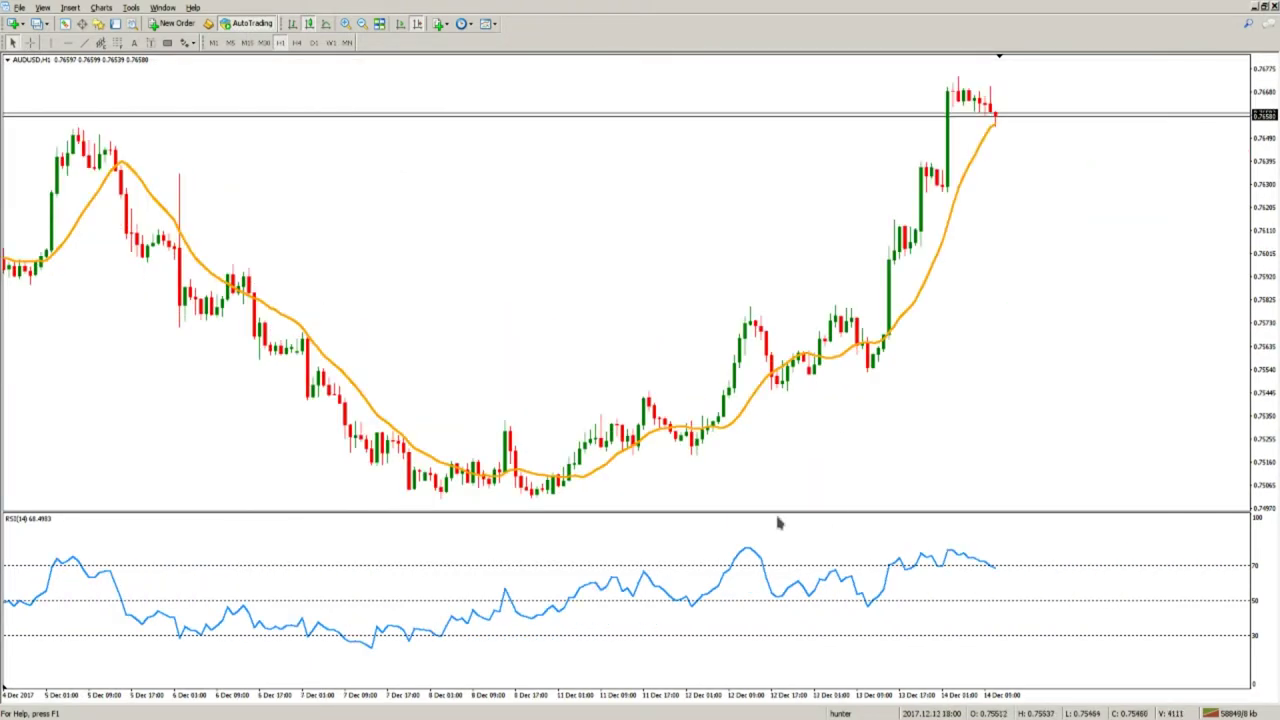